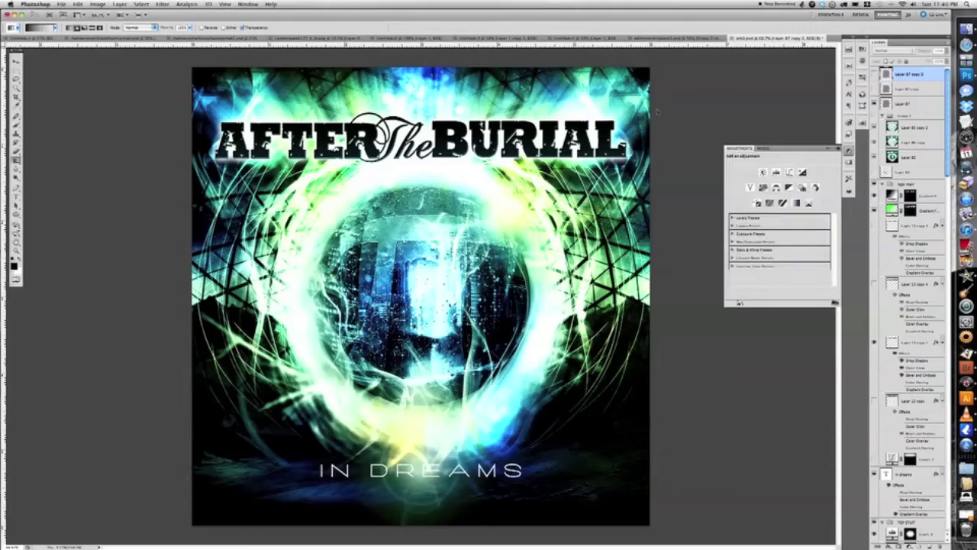
- Hide the After The Burial logo layer and the 'In dreams' title text layer
left_click_drag(948, 122, 951, 529)
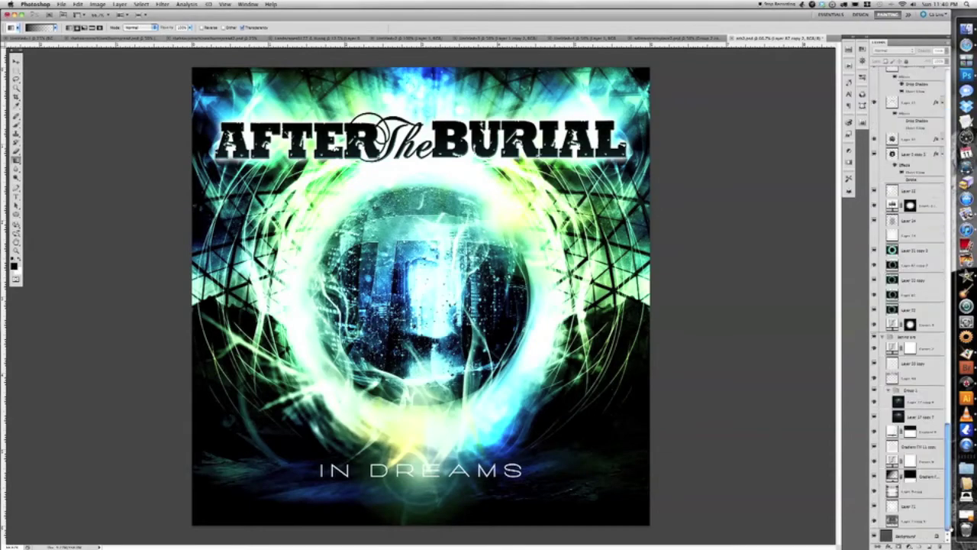
scroll(909, 344, "up", 3)
scroll(876, 140, "up", 10)
scroll(875, 140, "down", 2)
left_click(875, 288)
left_click(905, 414)
left_click(875, 414)
scroll(875, 417, "down", 3)
scroll(875, 417, "down", 4)
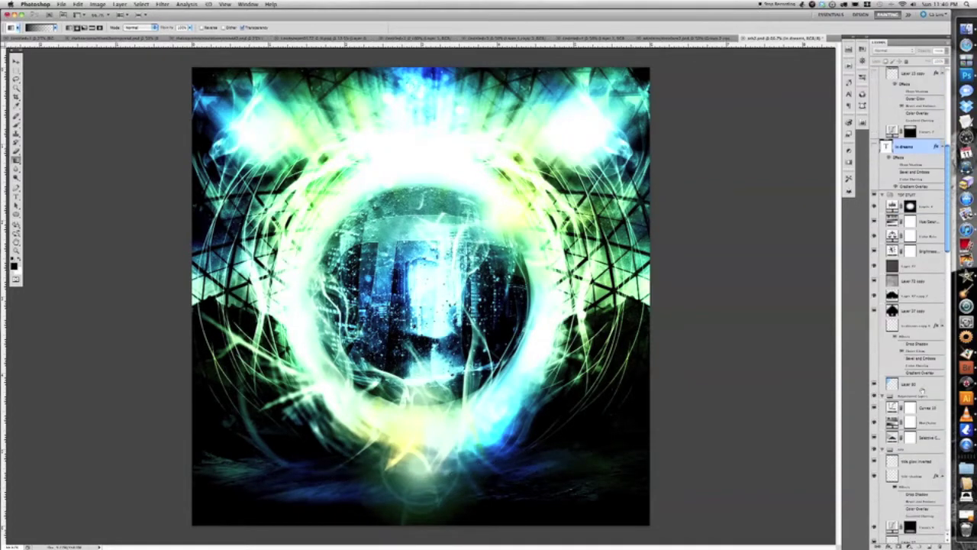
- Toggle the orb's glow layers on and off, then collapse the expanded layer groups
scroll(875, 417, "down", 6)
scroll(875, 416, "down", 2)
left_click(875, 274)
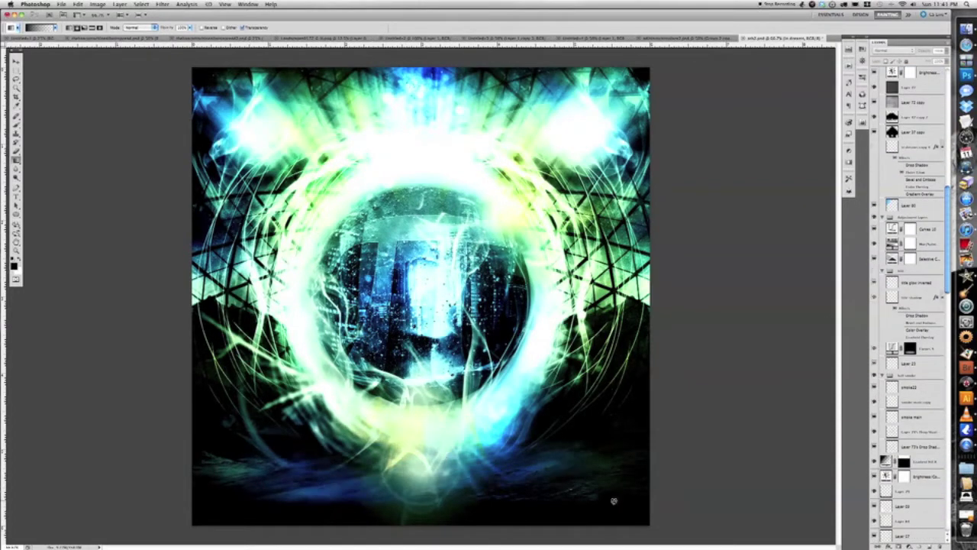
left_click(875, 389)
left_click(875, 403)
left_click(876, 431)
left_click(875, 448)
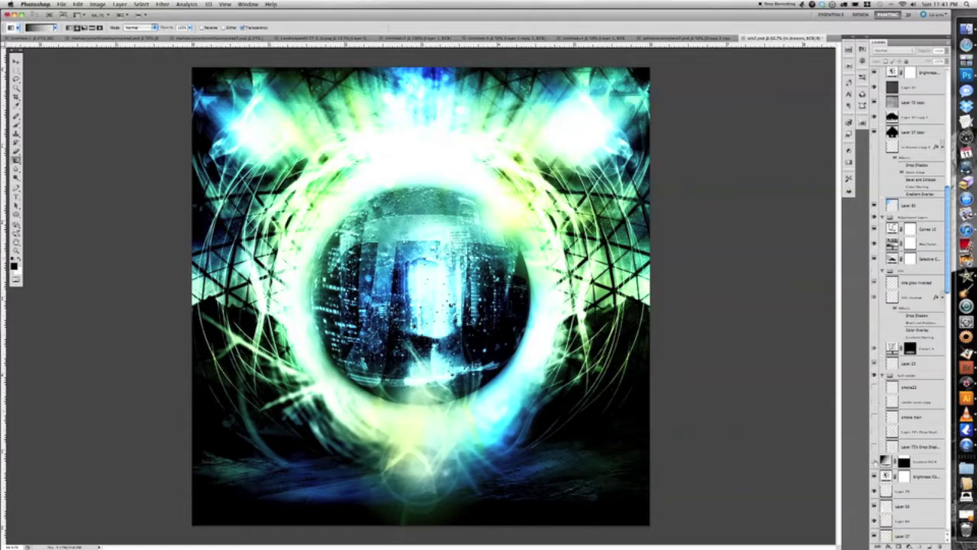
left_click(876, 462)
left_click(875, 462)
left_click(882, 376)
left_click(883, 271)
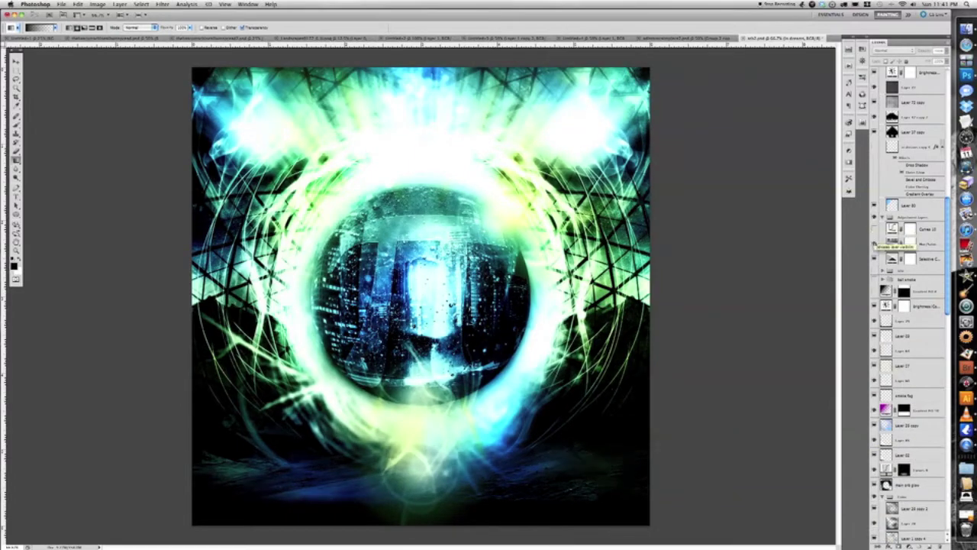
- Hide the Selective Color adjustment, collapse the adjustment group, and hide a layer near Layer 80
left_click(927, 259)
left_click(876, 244)
left_click(882, 218)
left_click(905, 204)
scroll(875, 168, "up", 2)
left_click(875, 162)
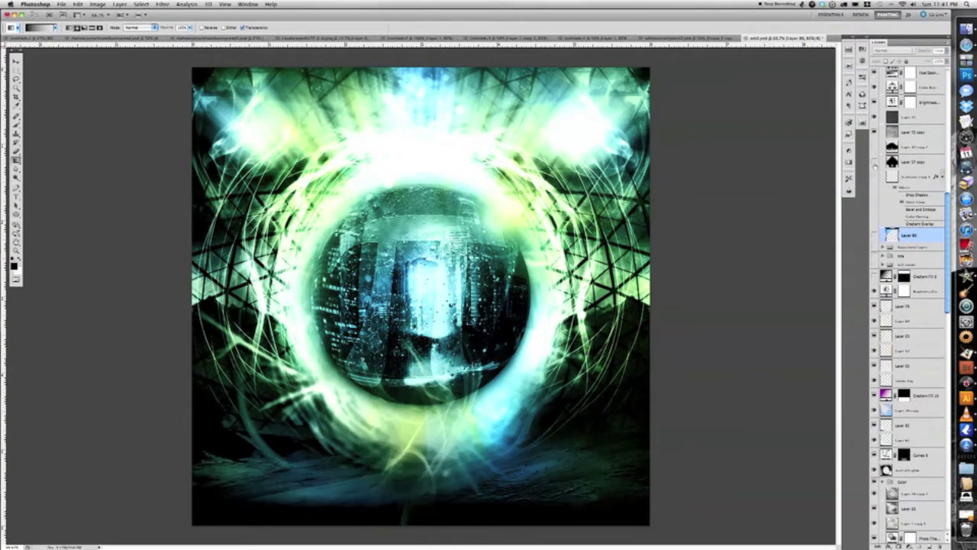
- Hide a colour layer, show an orb-brightening layer, and turn off corner and bottom lighting glows
scroll(875, 168, "up", 3)
left_click(876, 161)
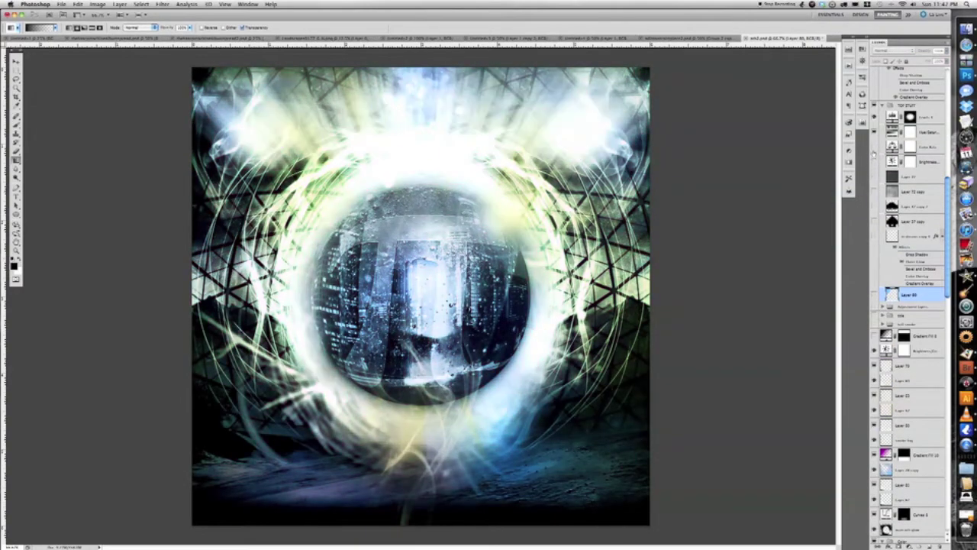
scroll(875, 156, "up", 10)
scroll(875, 229, "down", 5)
left_click(875, 268)
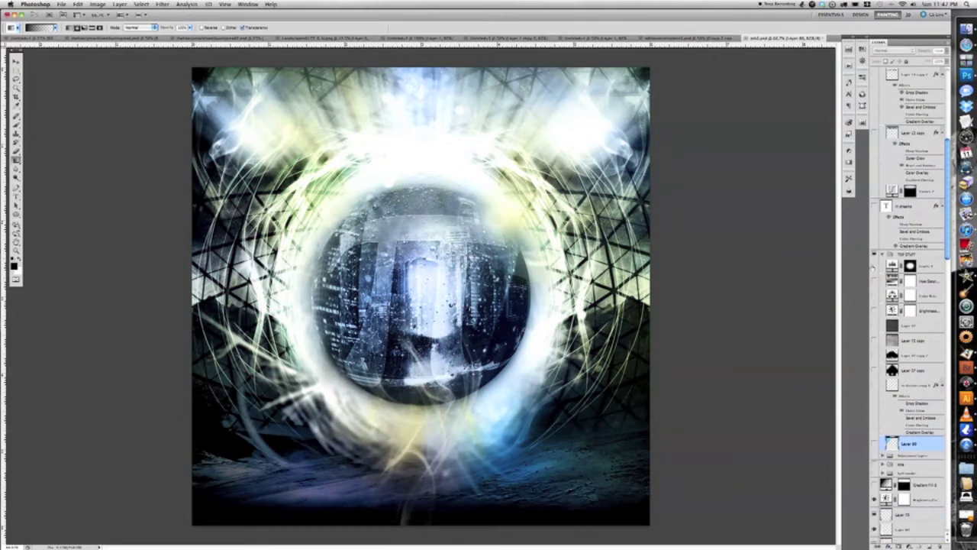
scroll(875, 298, "down", 5)
scroll(875, 300, "down", 3)
left_click(875, 308)
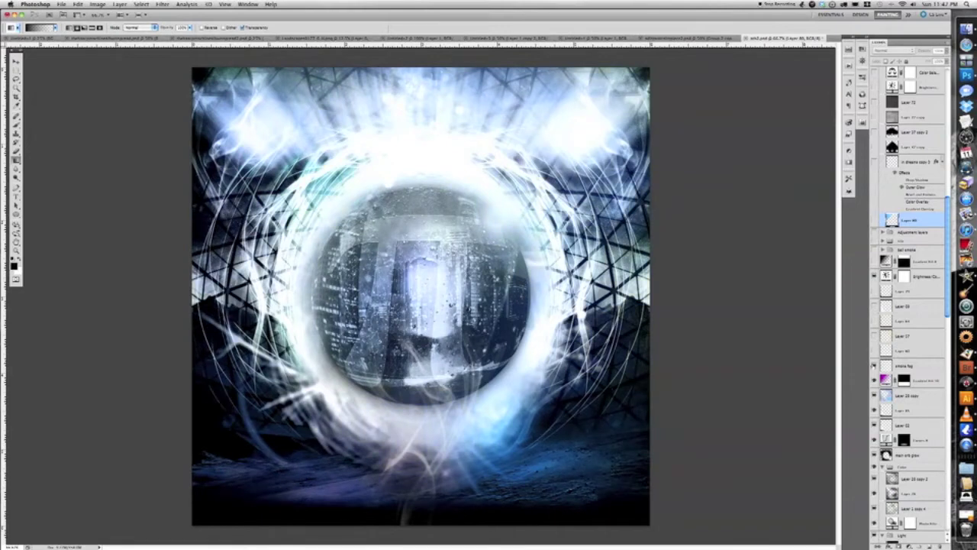
left_click(875, 366)
left_click(875, 410)
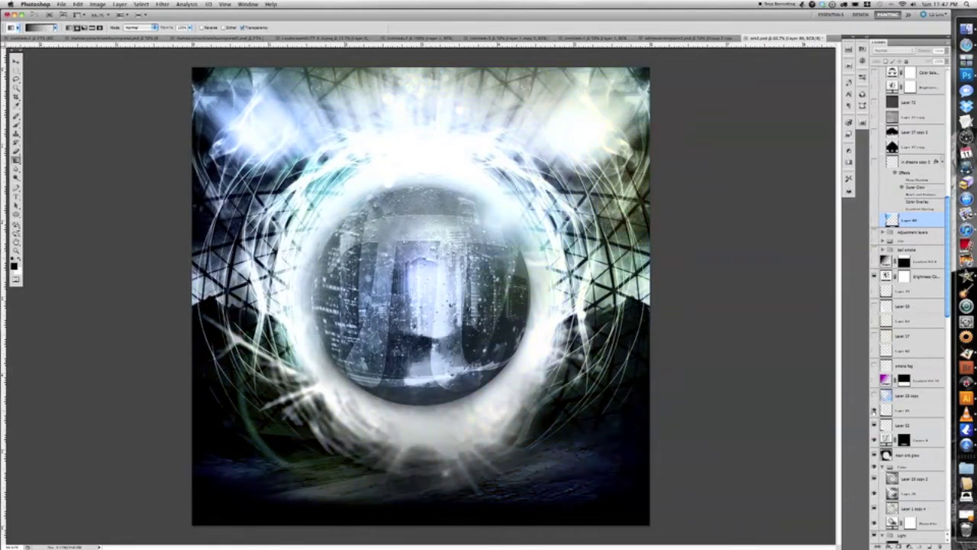
- Set the main orb glow to Normal blending, restore streak layers, and show the Color group
left_click(875, 440)
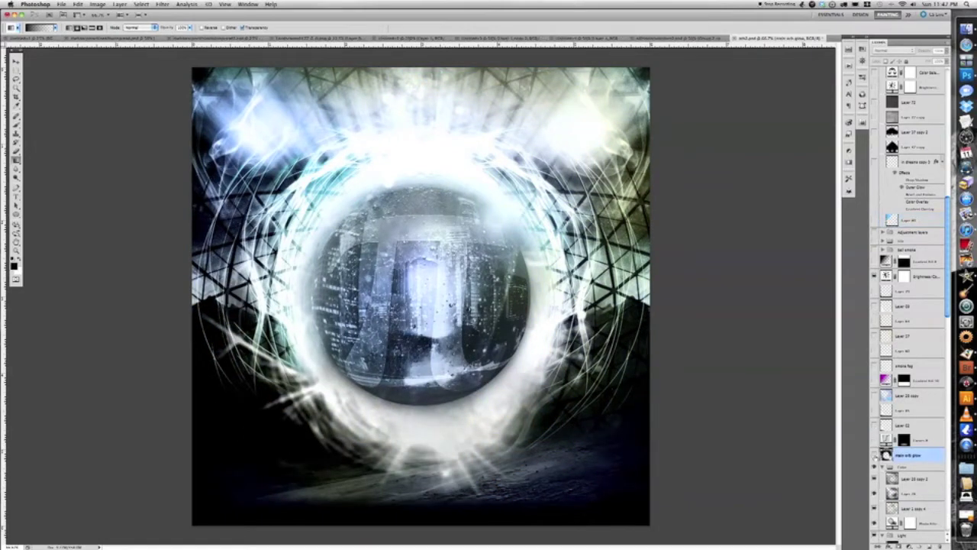
left_click(903, 51)
left_click(894, 23)
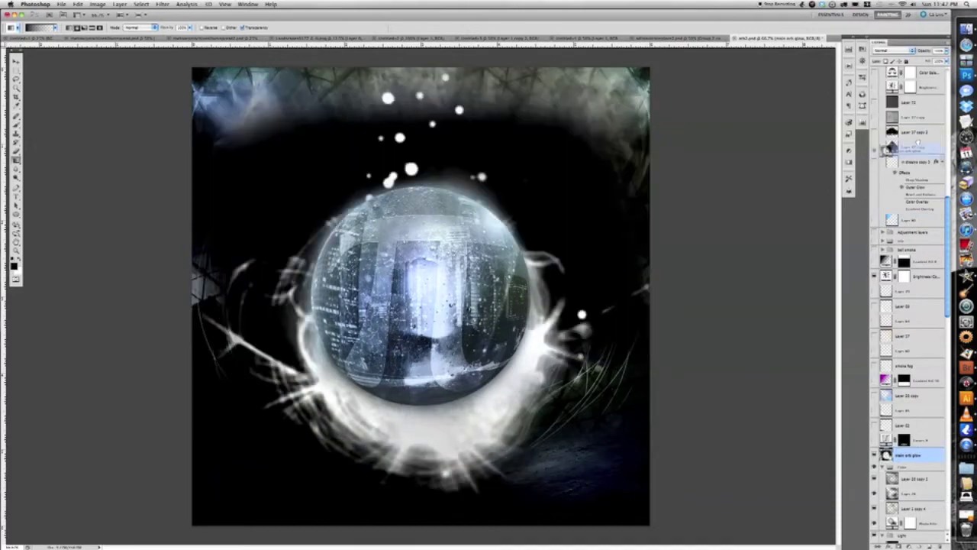
left_click(874, 90, "alt")
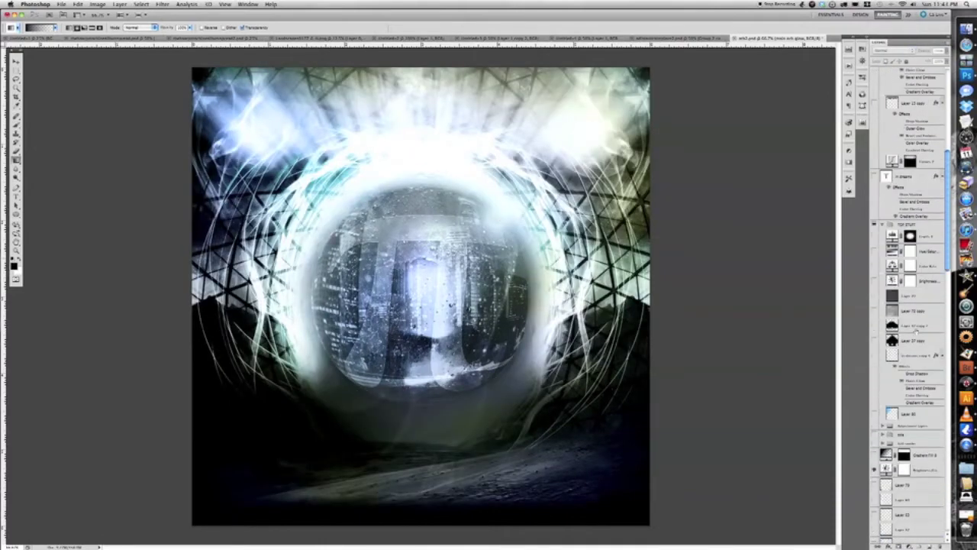
left_click(875, 365)
scroll(875, 365, "down", 3)
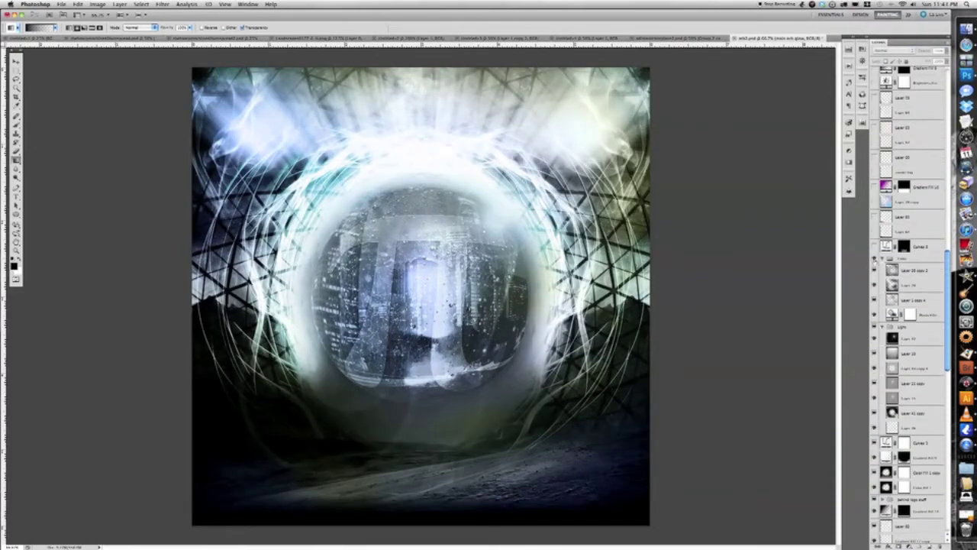
left_click(901, 326)
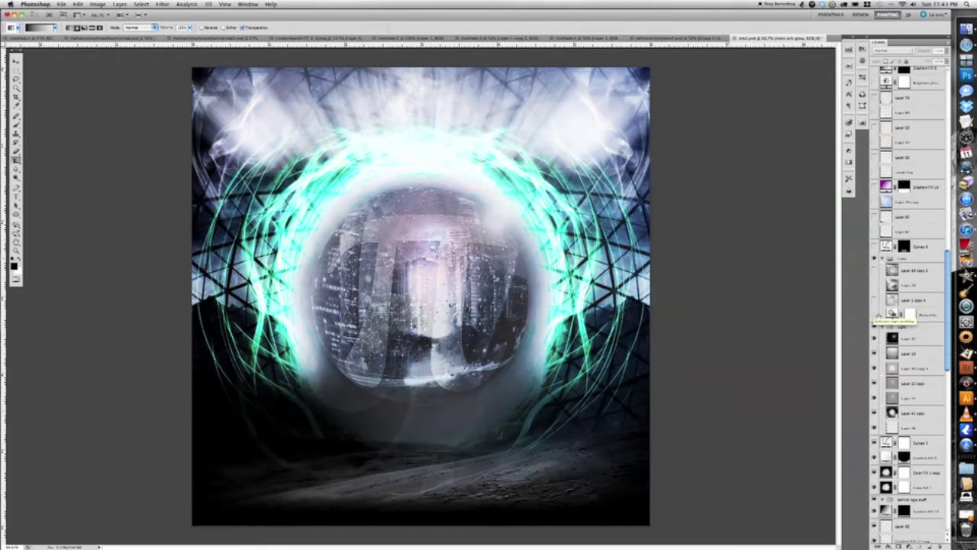
- Hide the Light group's layers and show a layer that brightens the canvas
left_click_drag(875, 353, 875, 449)
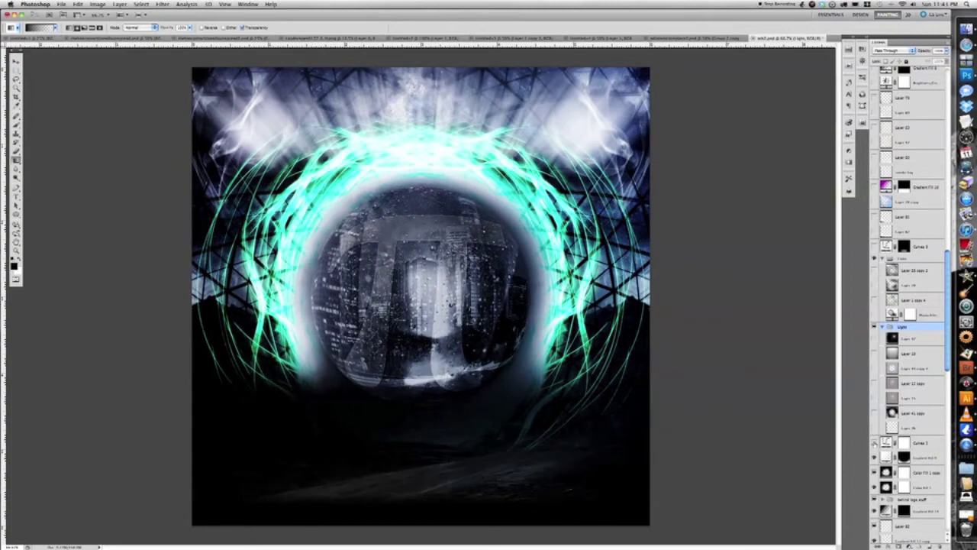
left_click(875, 443)
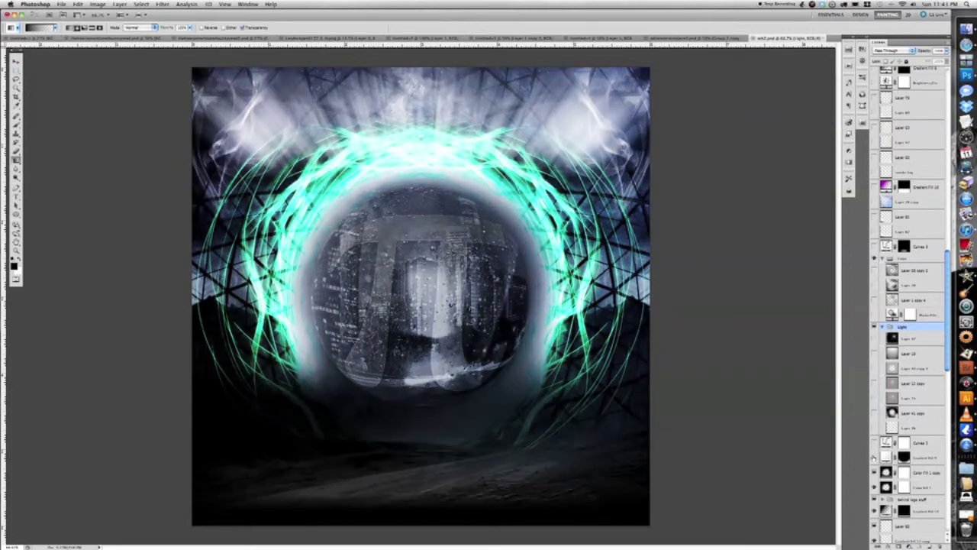
left_click(875, 473)
left_click(878, 486)
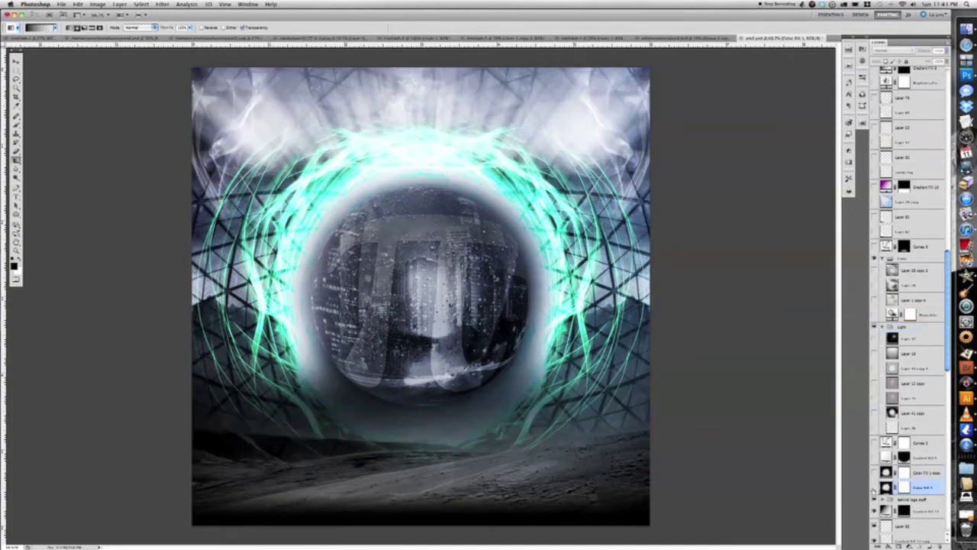
- Toggle the top haze and bottom-edge gradient layers, then select Layer 33
scroll(909, 382, "down", 5)
left_click(875, 429)
left_click(875, 381)
left_click(876, 397)
left_click(905, 413)
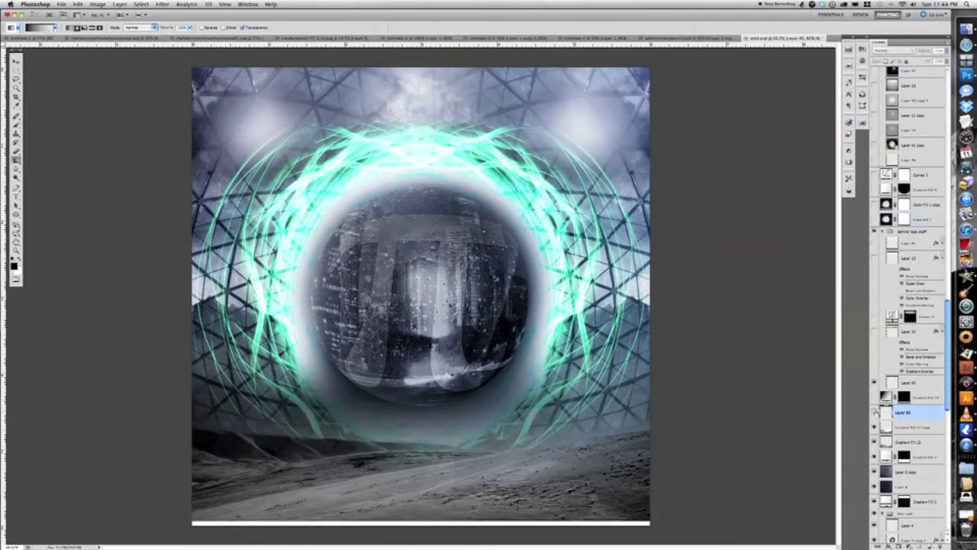
- Hide the darkening gradient layer under Gradient Fill 13 copy and select Layer 6
key("v")
left_click(876, 443)
left_click(876, 466)
left_click(905, 487)
key("l")
scroll(901, 458, "down", 3)
scroll(901, 458, "down", 2)
scroll(893, 397, "down", 5)
scroll(886, 366, "down", 3)
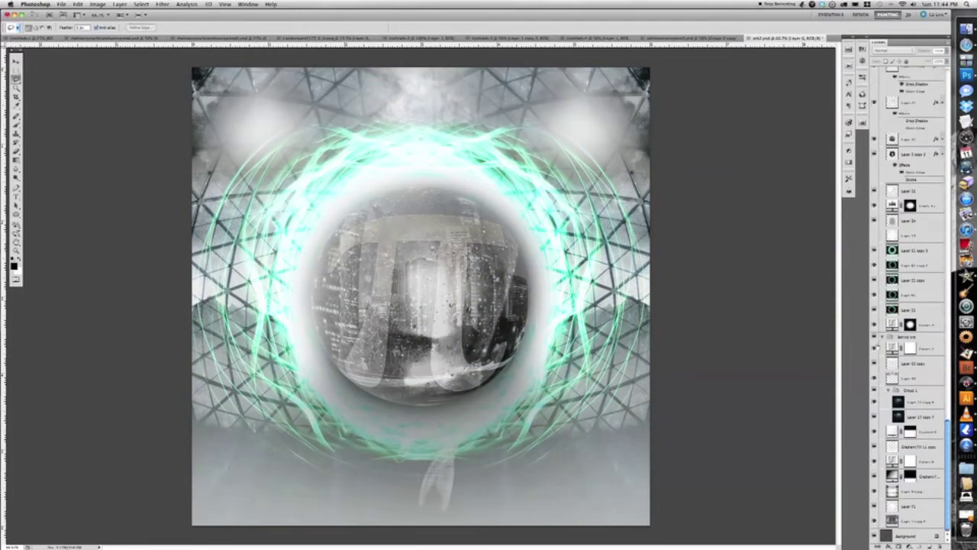
- Hide the geodesic dome, fog, background, green glow and orb shadow layers from the bottom up
left_click(876, 521)
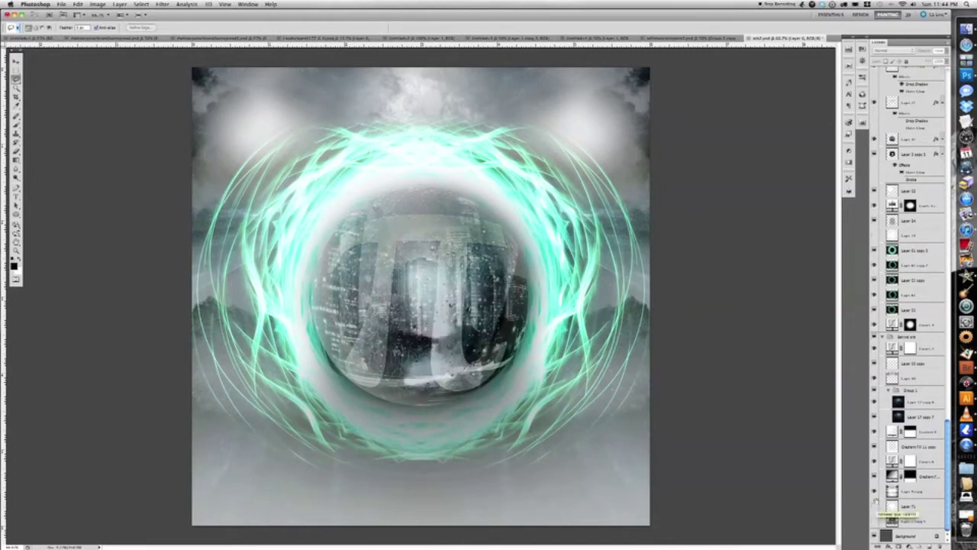
left_click(875, 491)
left_click(875, 461)
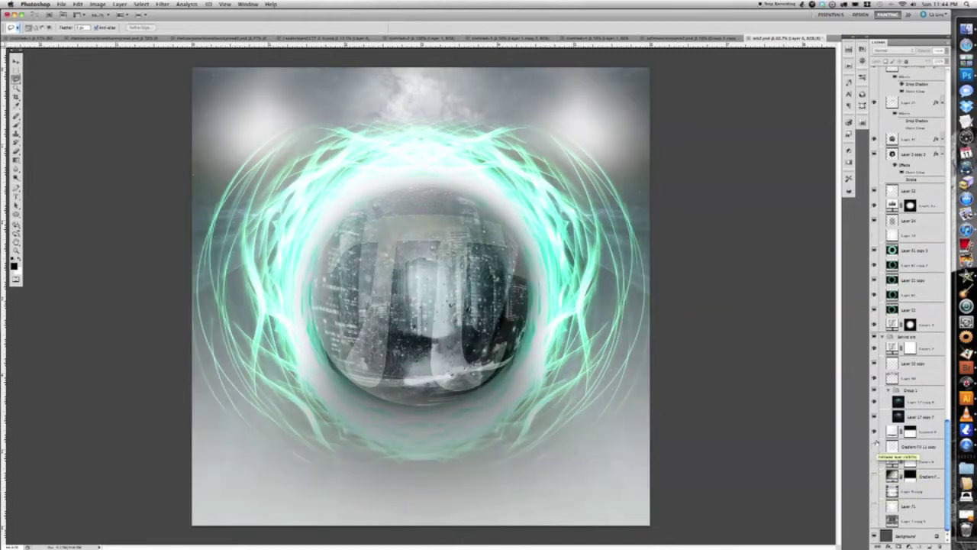
left_click(876, 432)
left_click(876, 379)
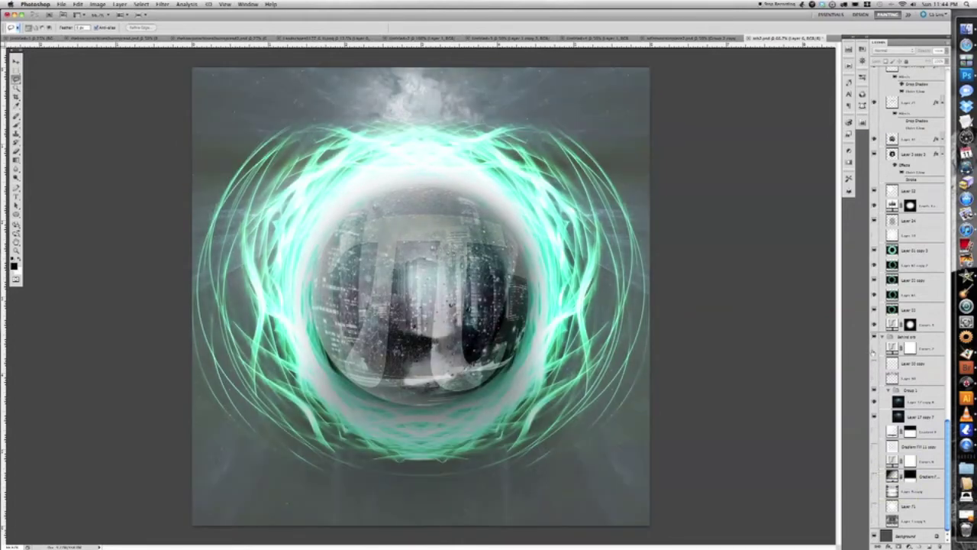
left_click(876, 349)
left_click(876, 325)
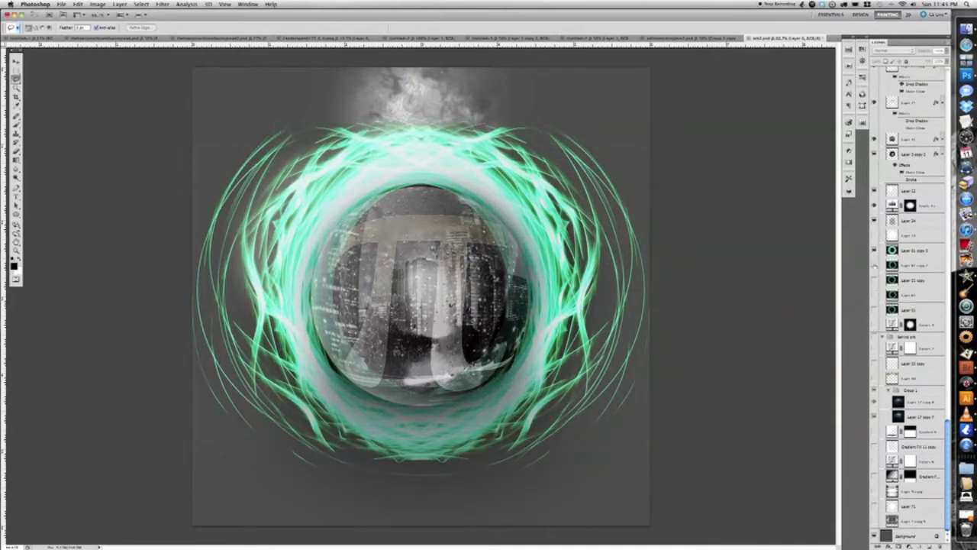
left_click(875, 295)
left_click(875, 279)
left_click(875, 250)
left_click(876, 223)
left_click(875, 191)
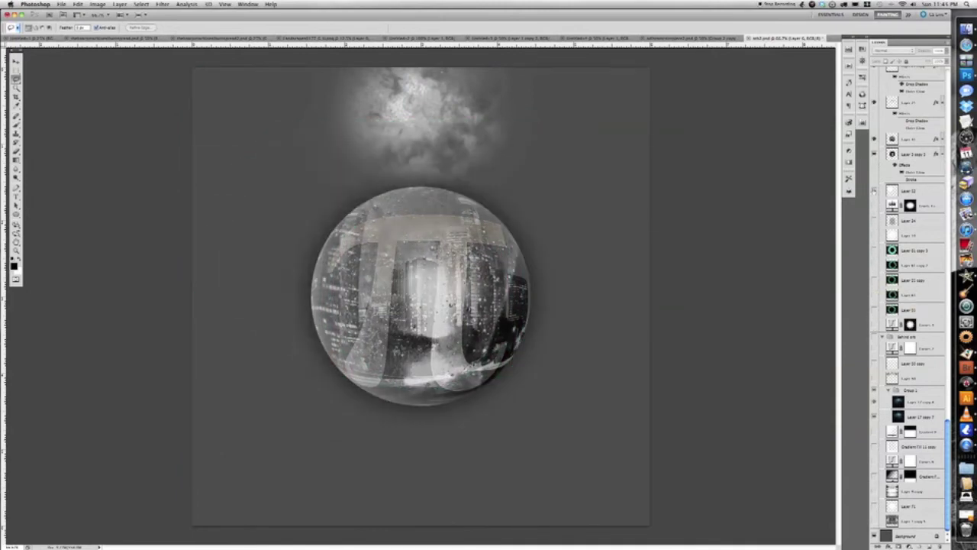
- Toggle orb layers and try a different blend mode on Layer 3 copy 2
left_click(876, 399)
left_click(876, 398)
scroll(909, 306, "up", 5)
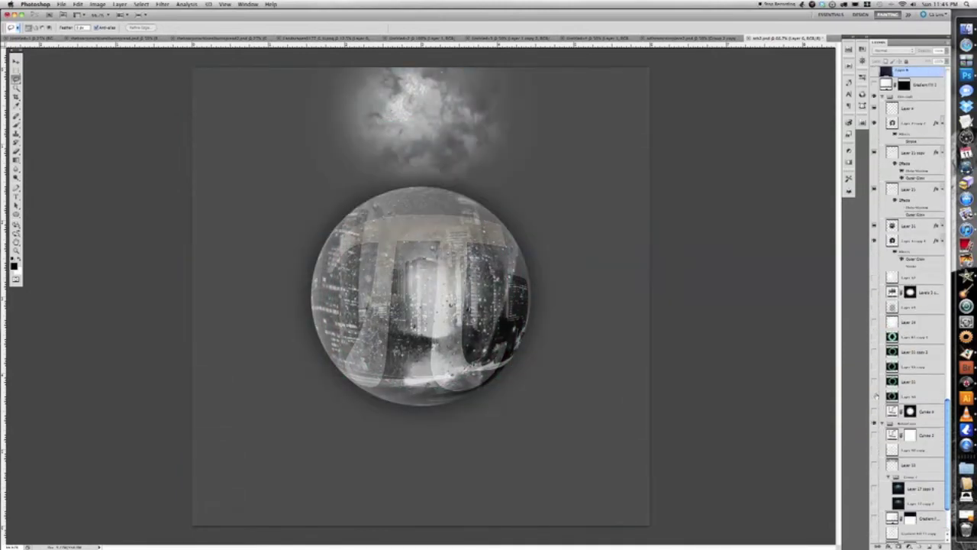
left_click(909, 213)
left_click(876, 216)
left_click(875, 227)
left_click(875, 227)
left_click(913, 227)
left_click(890, 51)
left_click(891, 5)
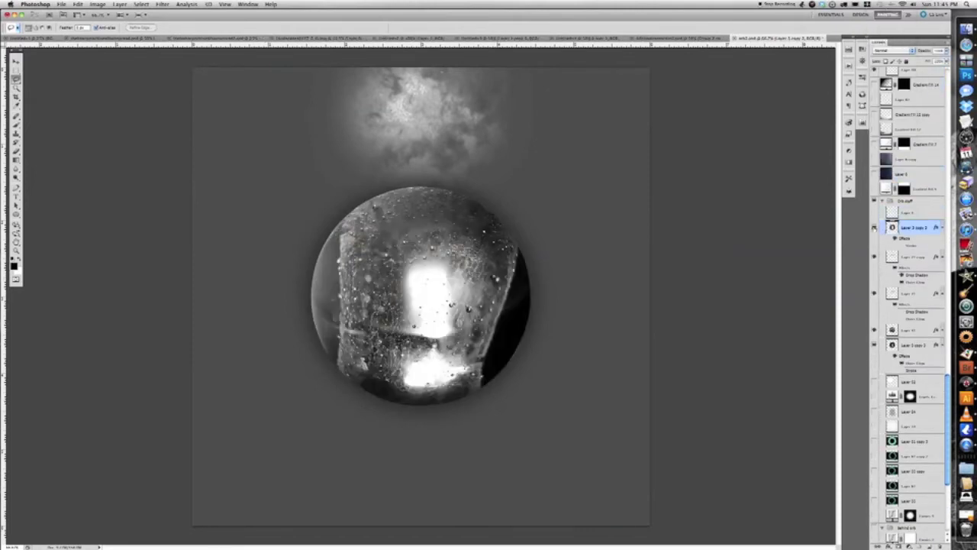
left_click(875, 226)
- Hide the orb, its overlay and the cloud, then bring back the full dome background
left_click(913, 257)
left_click(875, 293)
left_click(913, 330)
key("v")
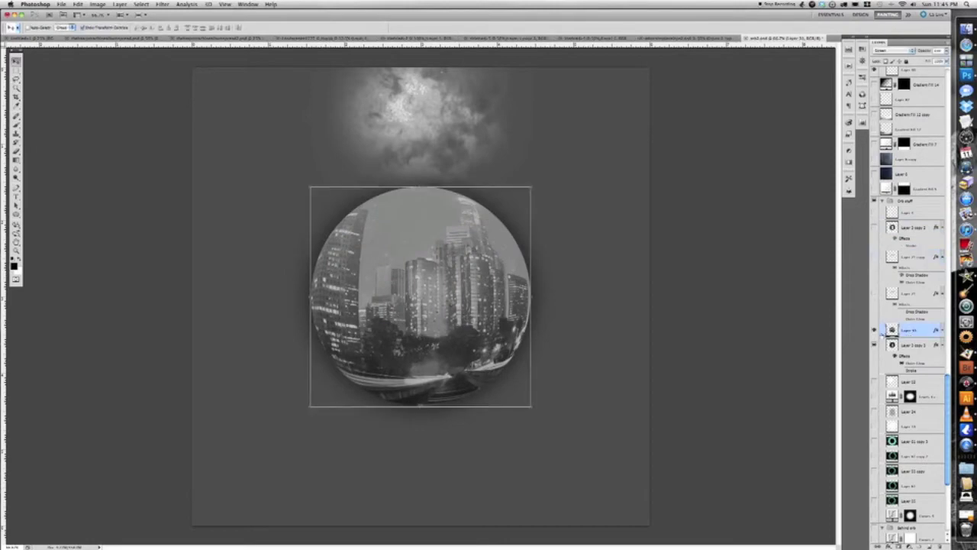
left_click(875, 344)
scroll(909, 305, "up", 5)
left_click(875, 237)
key("l")
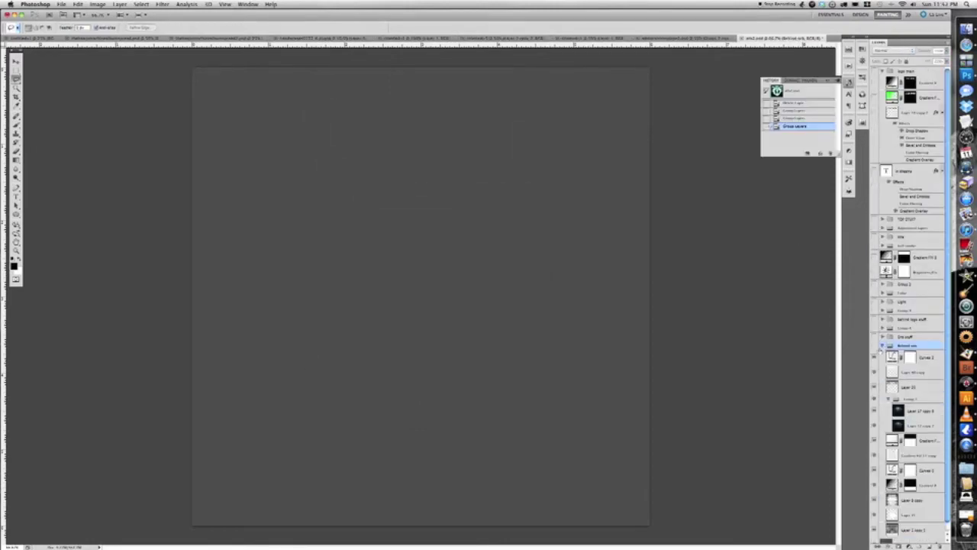
left_click(875, 346)
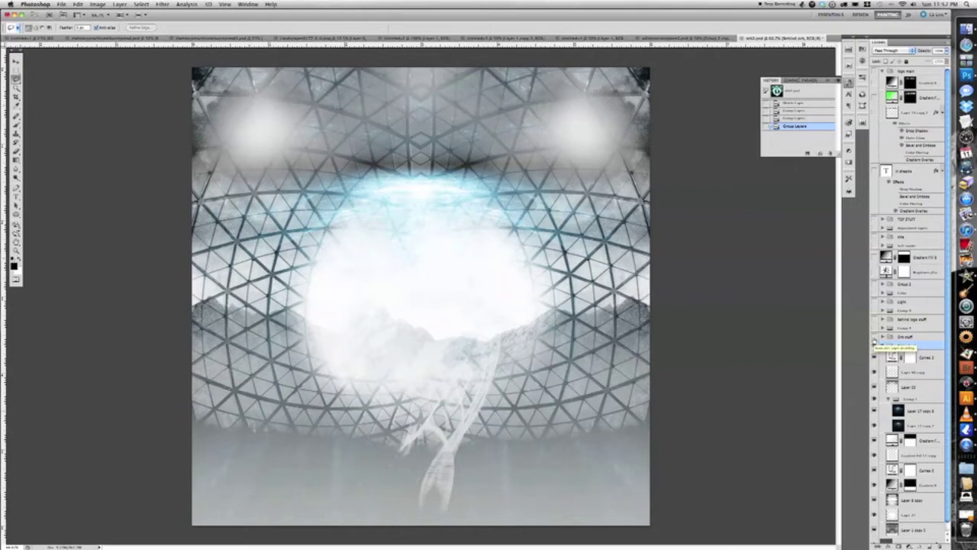
- Show the orb with green rings inside Orb stuff and switch its interior to the rainy city
left_click(882, 337)
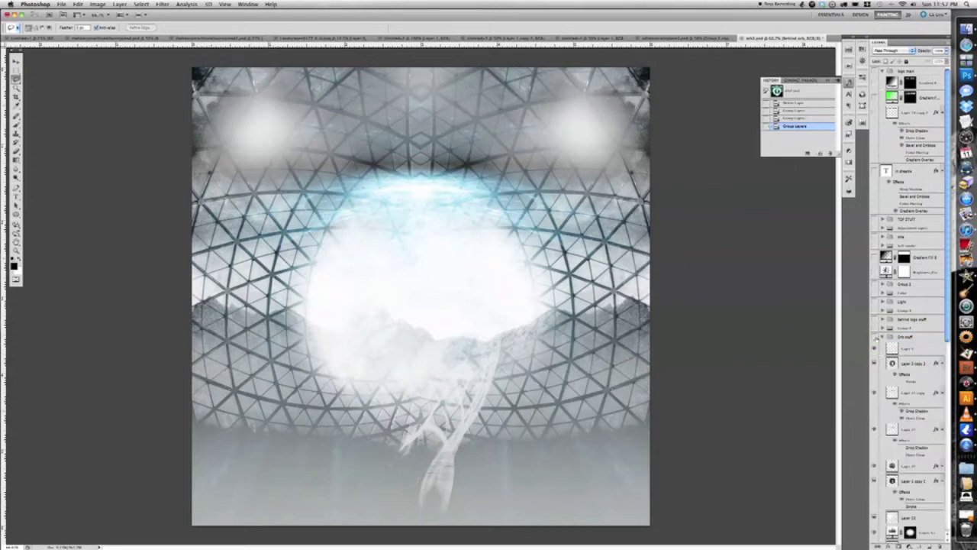
left_click(875, 337)
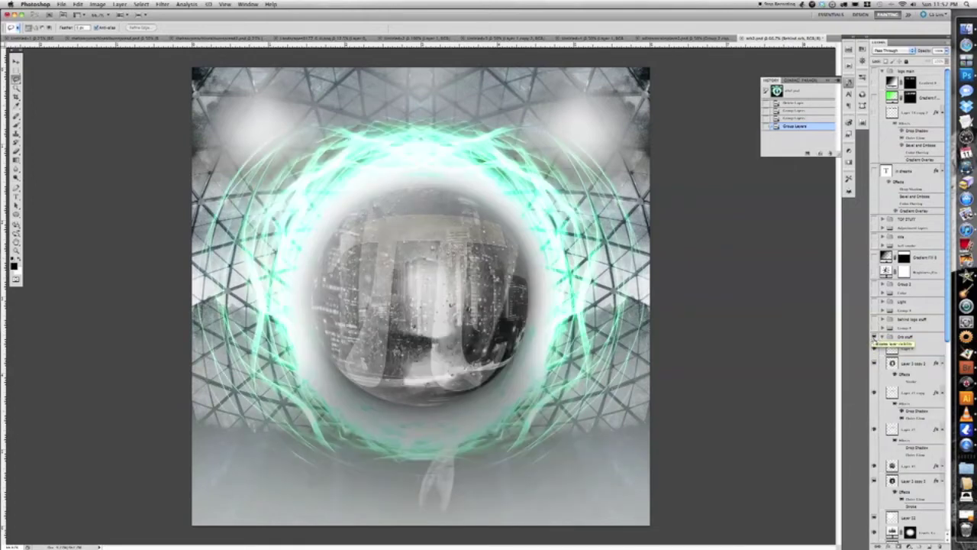
left_click(876, 349)
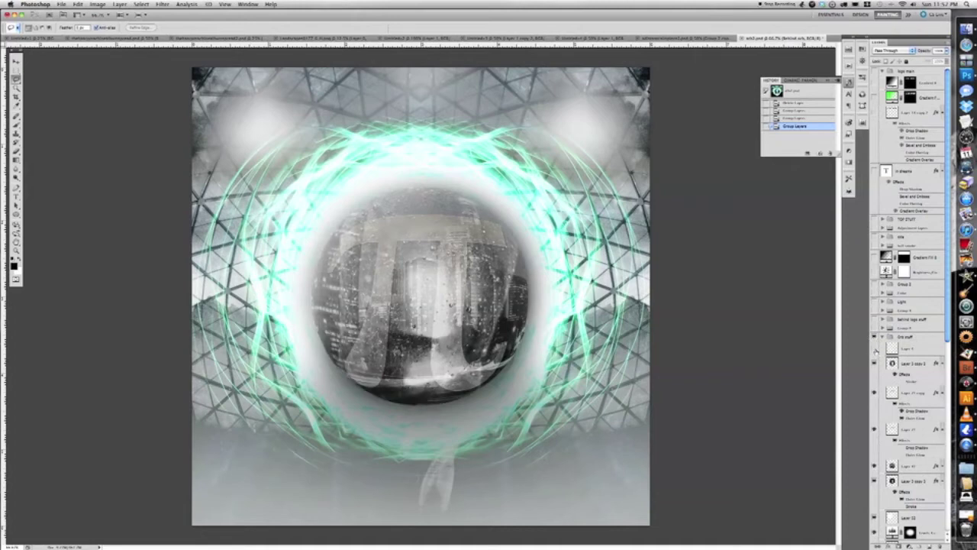
left_click(875, 364)
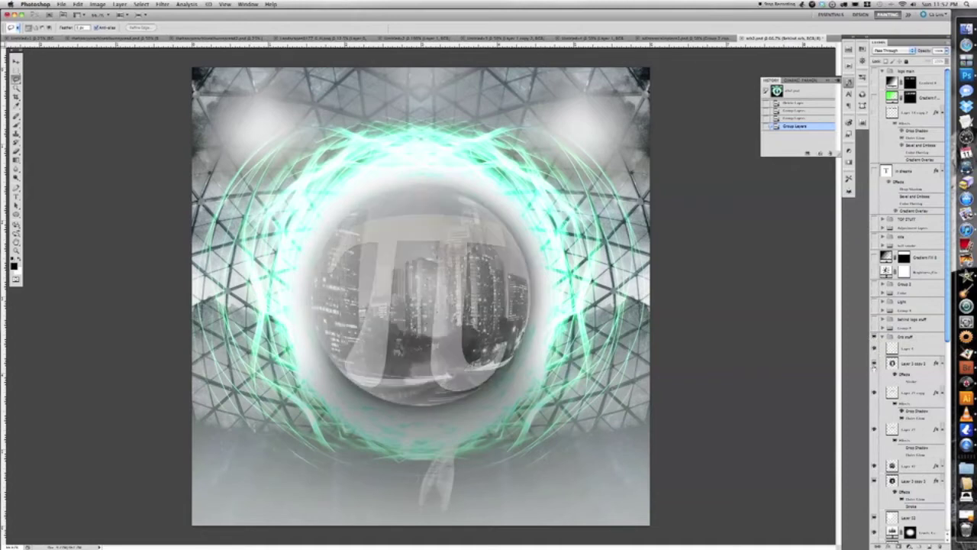
left_click(874, 364)
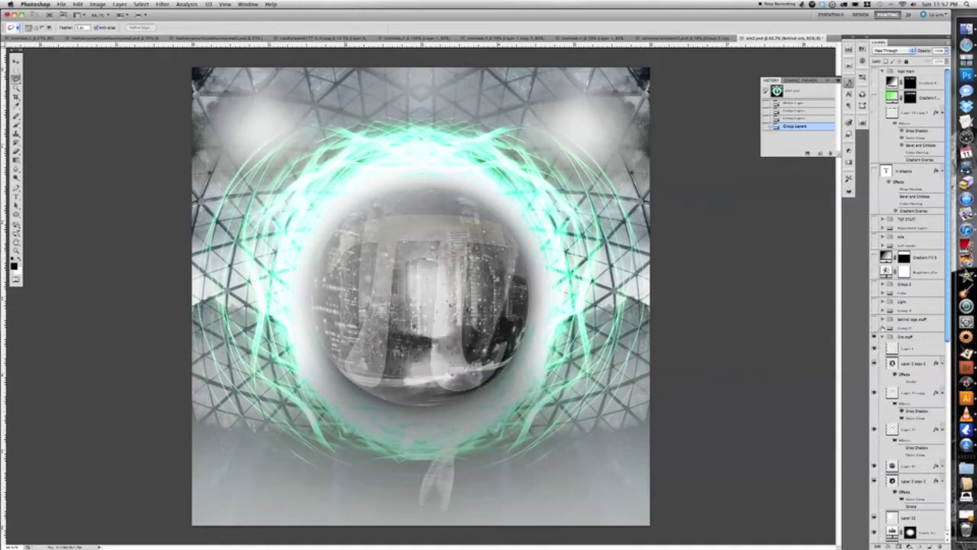
- Reveal Group 4's rocky ground, then select Layer 40 and hide the bright background
left_click(883, 326)
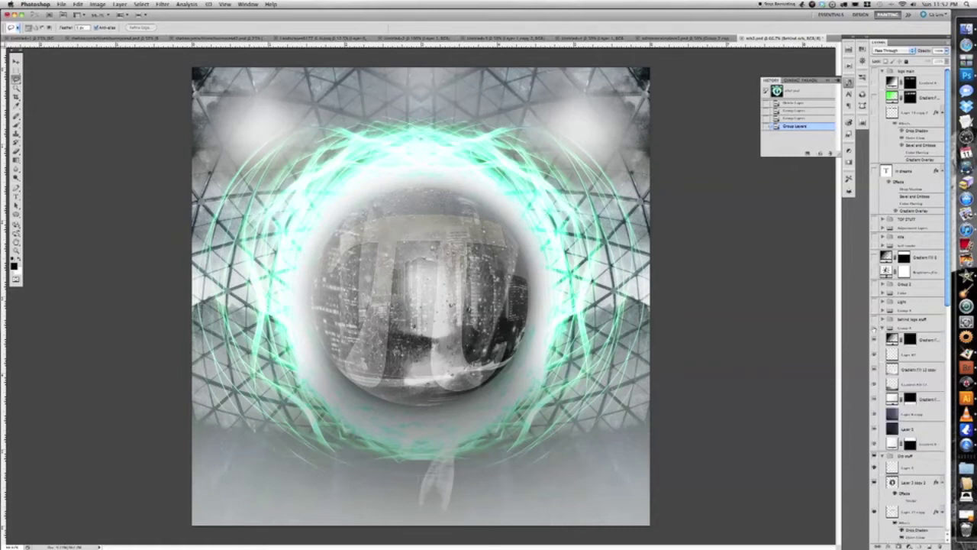
left_click(875, 327)
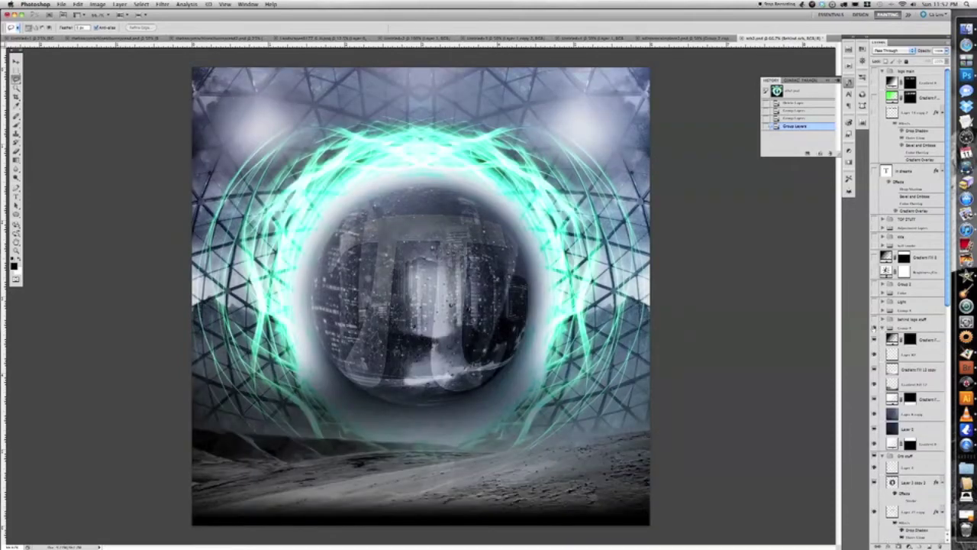
left_click(882, 320)
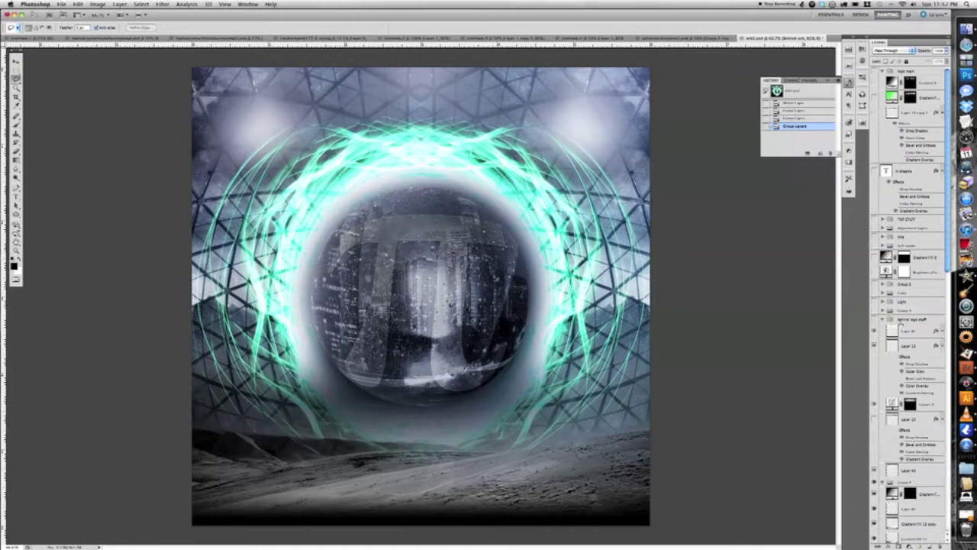
left_click(904, 330)
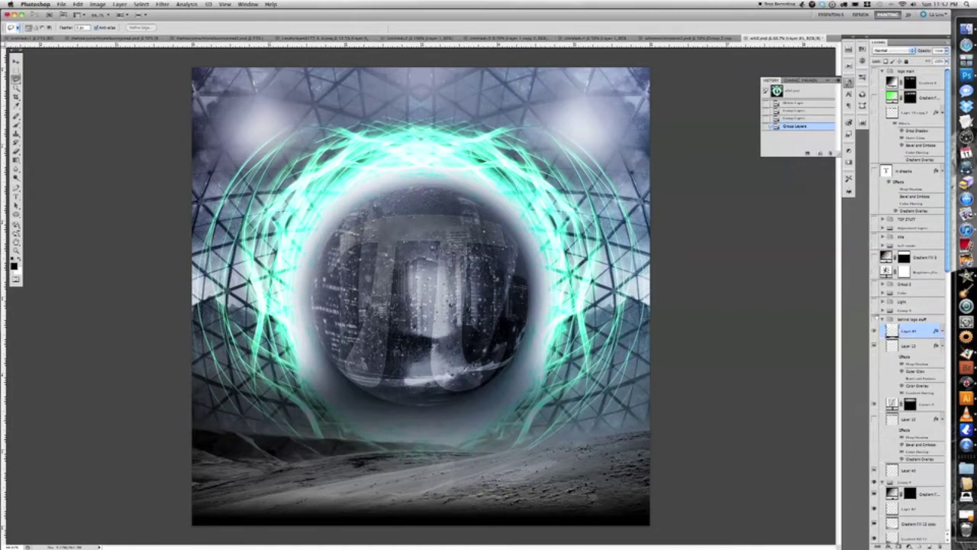
left_click(875, 311)
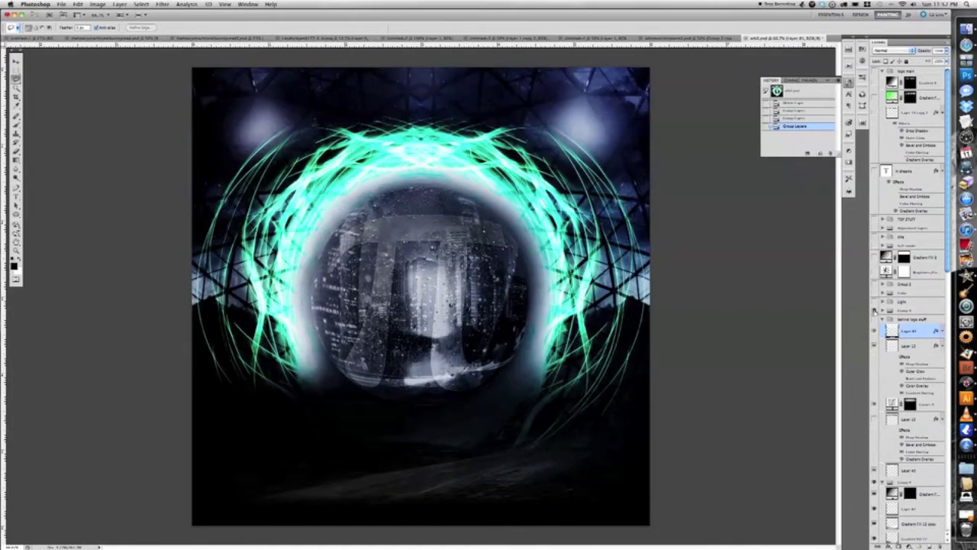
- Re-enable Group 4's background and rocky ground and apply the Light group's bluish tint
left_click(883, 311)
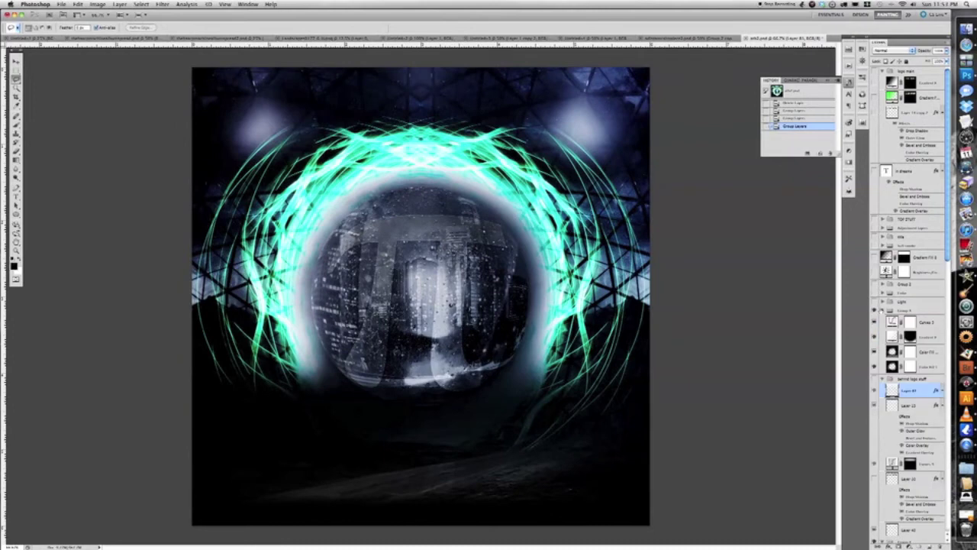
left_click(875, 310)
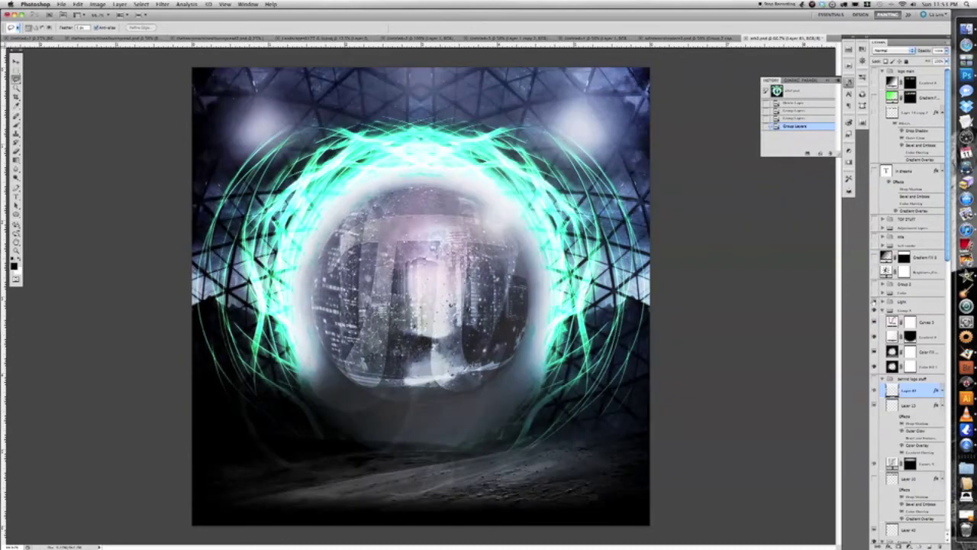
left_click(882, 302)
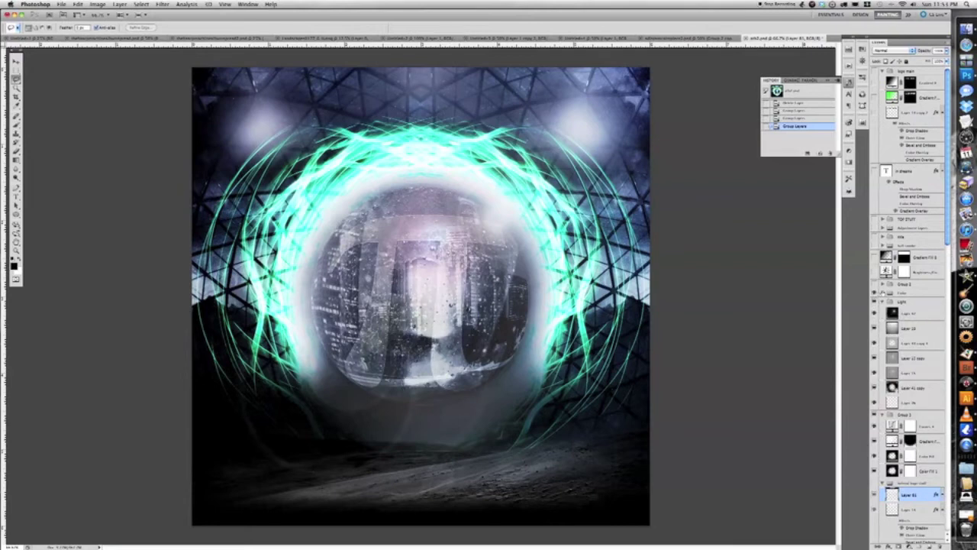
left_click(875, 293)
- Turn on the yellow-blue glow strokes, Group 3's top darkening, and the white swirling streaks
left_click(883, 293)
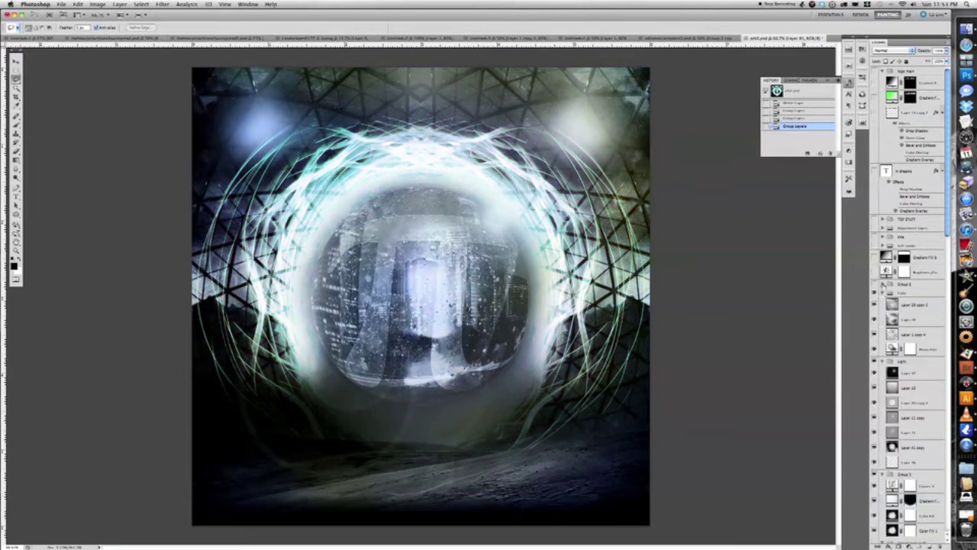
left_click(875, 285)
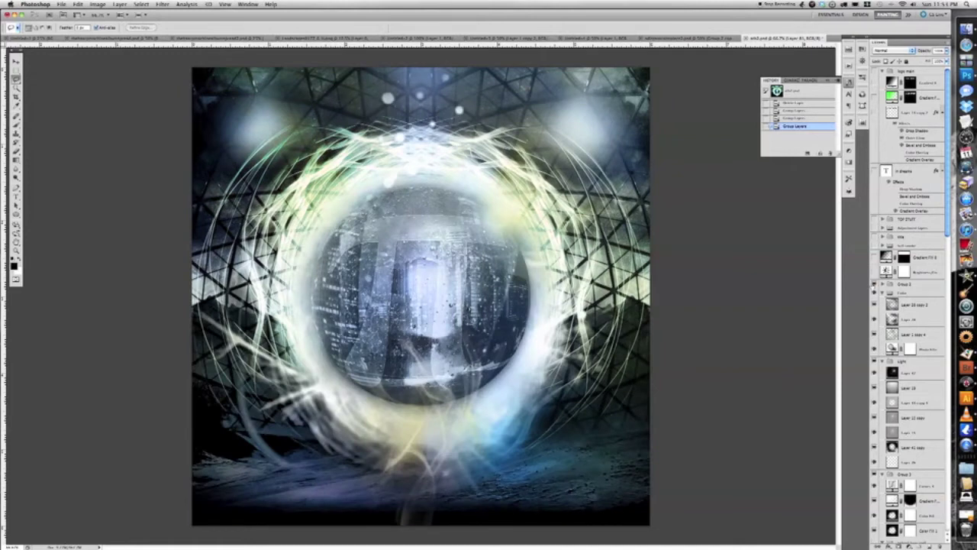
left_click(883, 285)
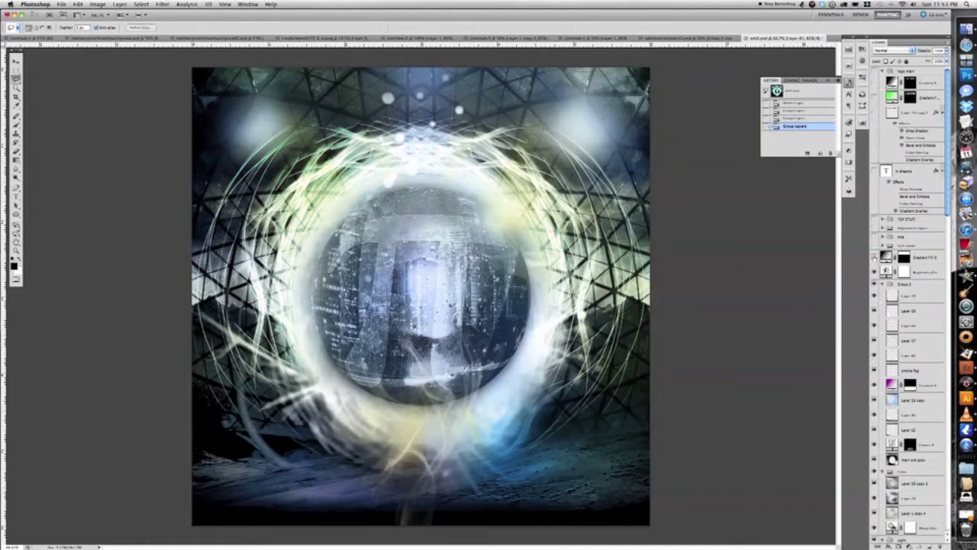
left_click(875, 258)
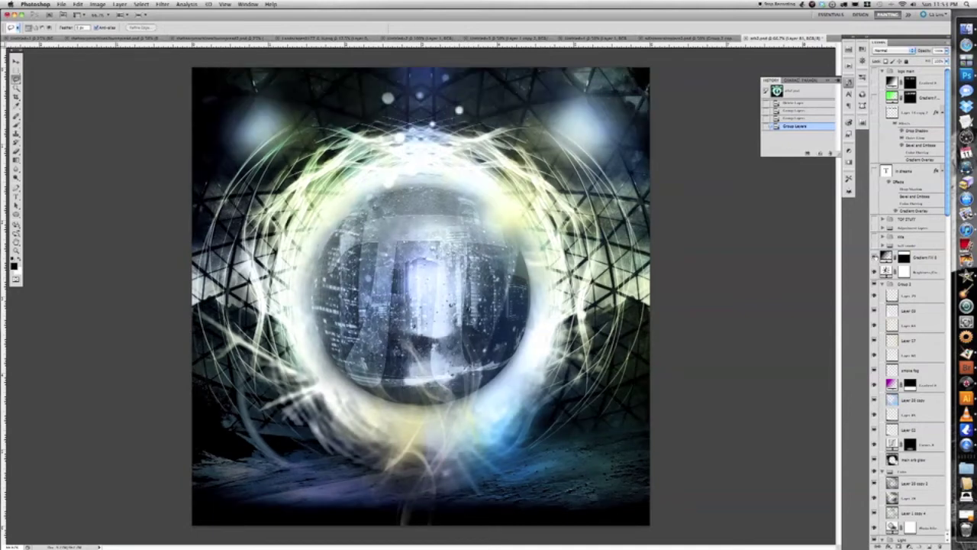
left_click(875, 246)
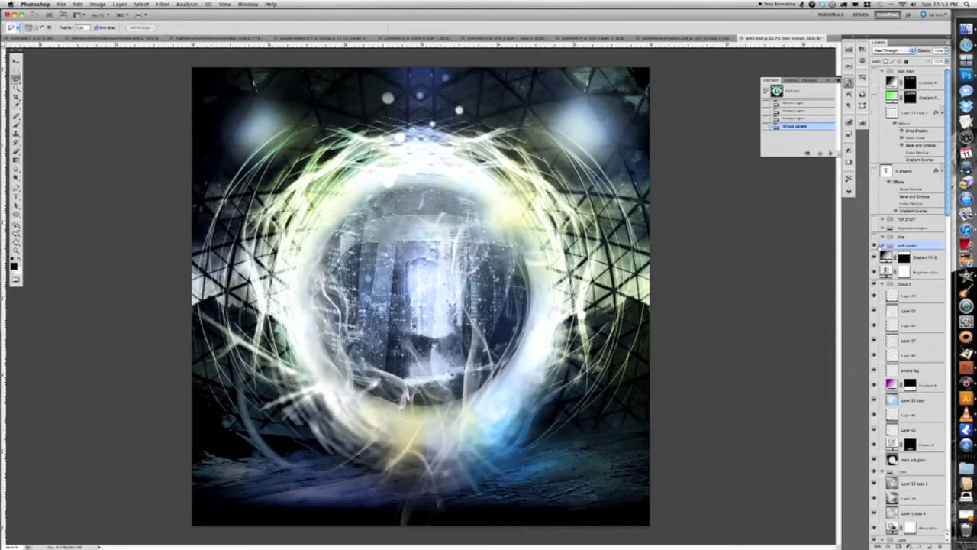
- Toggle the ball render streak layers over the orb, then switch on the Adjustment layers group
left_click(882, 245)
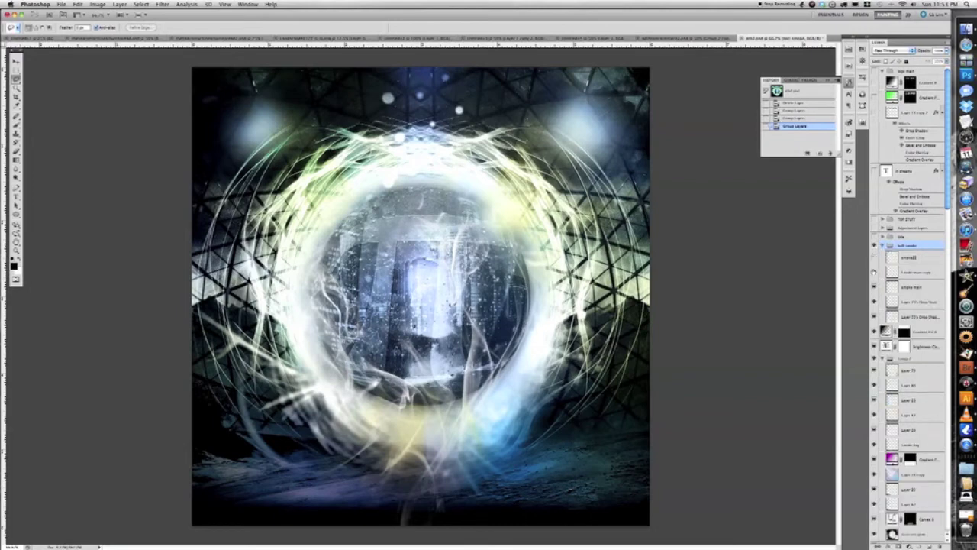
left_click(874, 272)
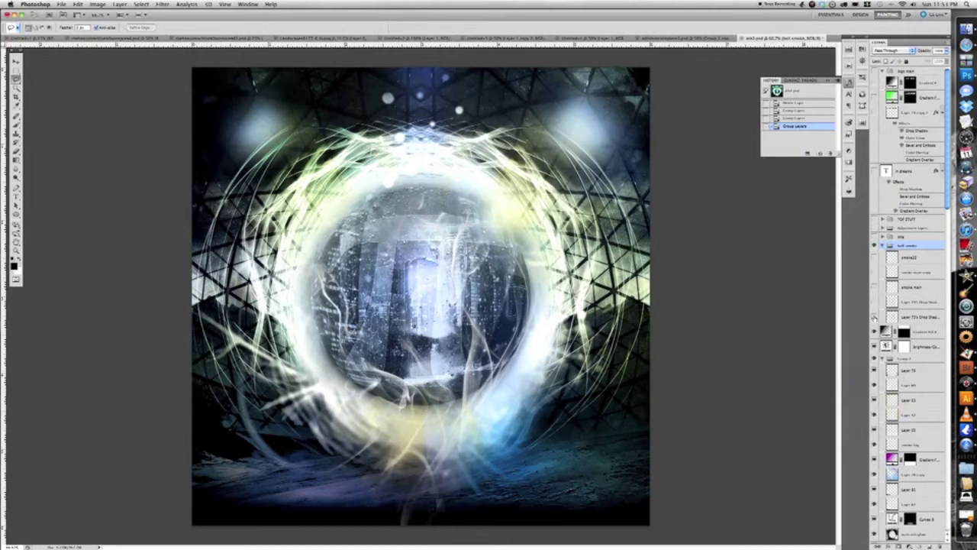
left_click(876, 317)
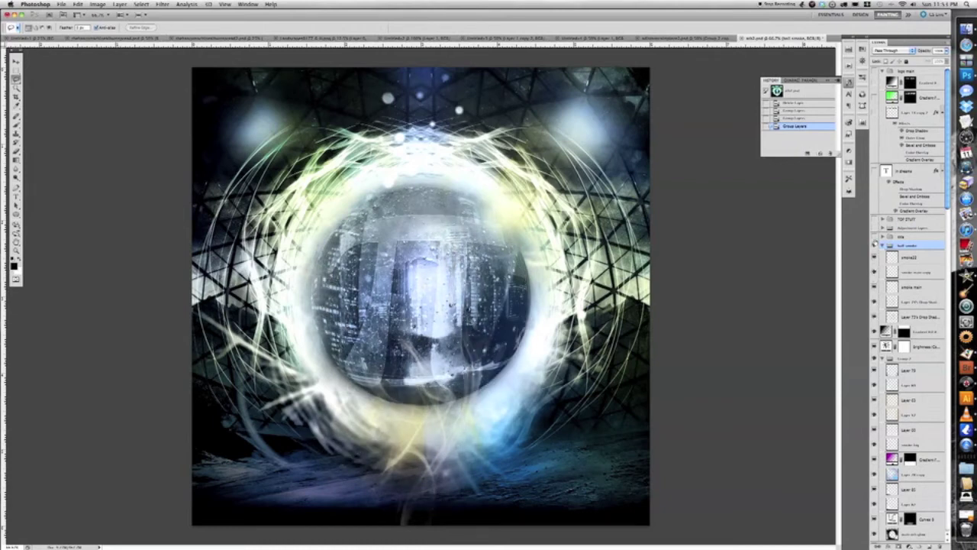
left_click(875, 237)
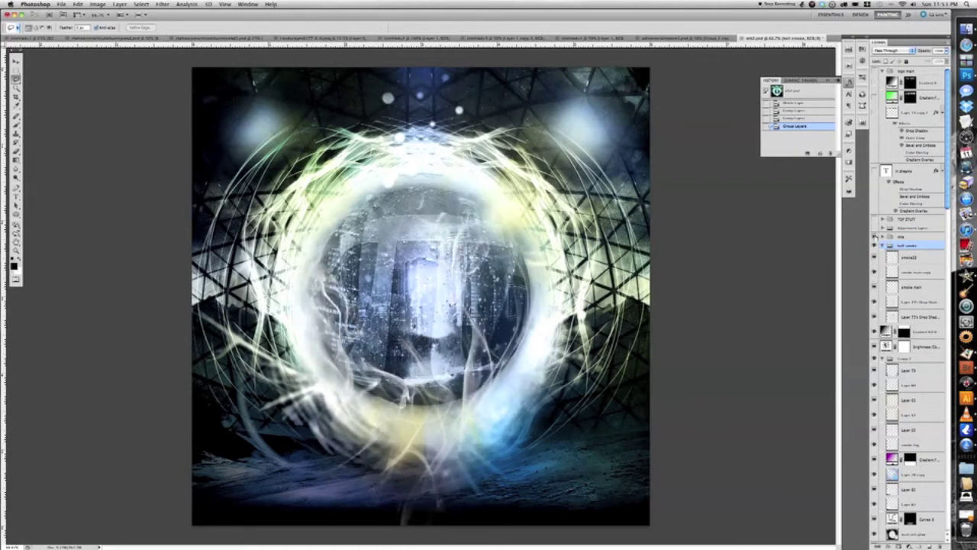
left_click(875, 237)
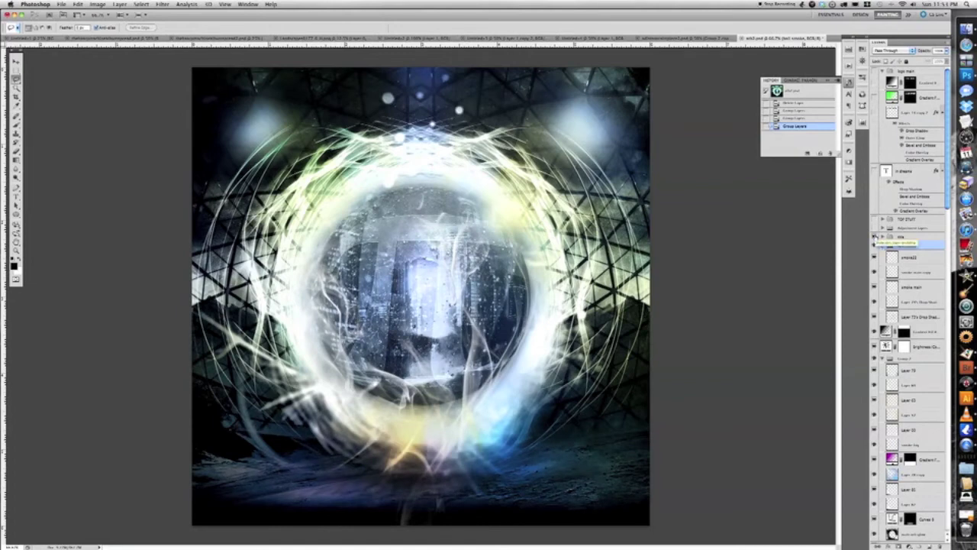
left_click(884, 228)
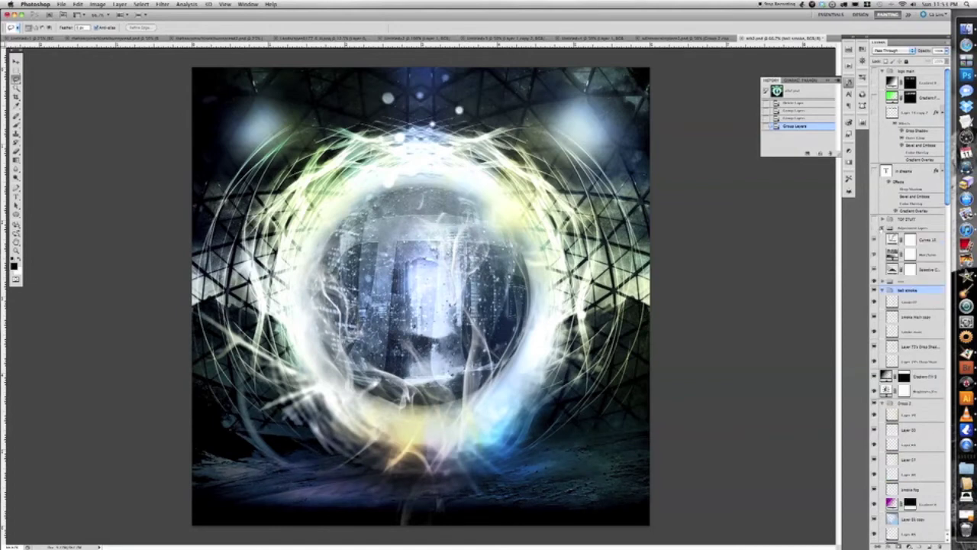
left_click(875, 229)
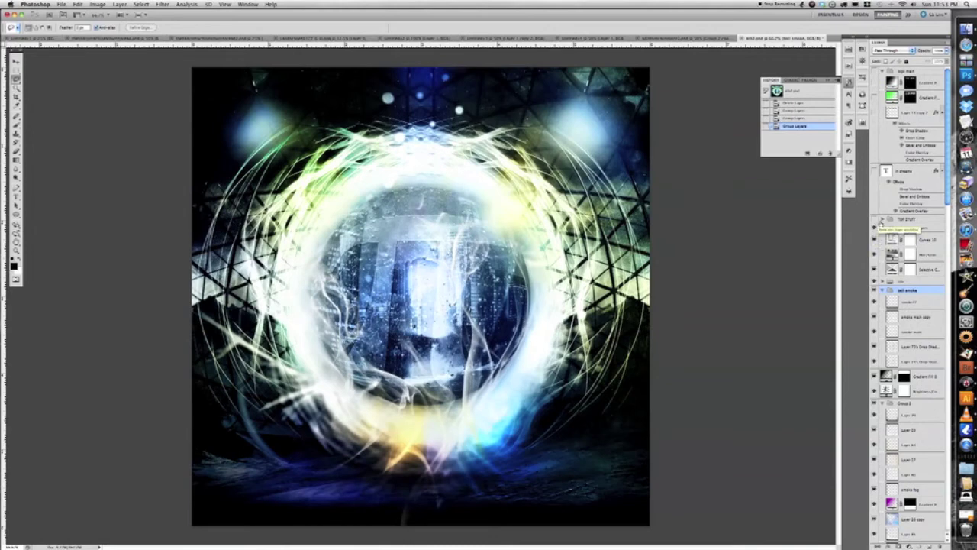
- Expand the TOP STUFF group and enable its colour layer for a cyan-green tint over the cover
left_click(883, 220)
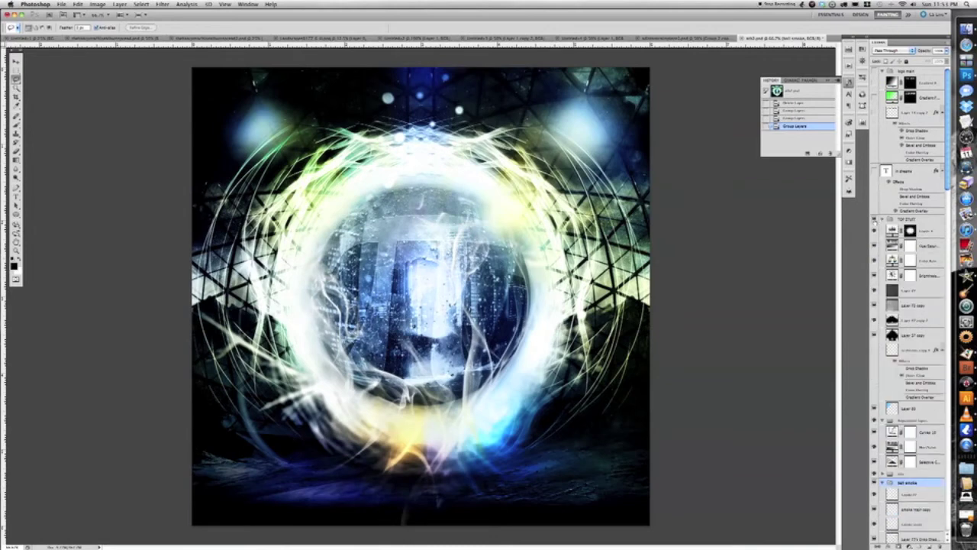
left_click(875, 289)
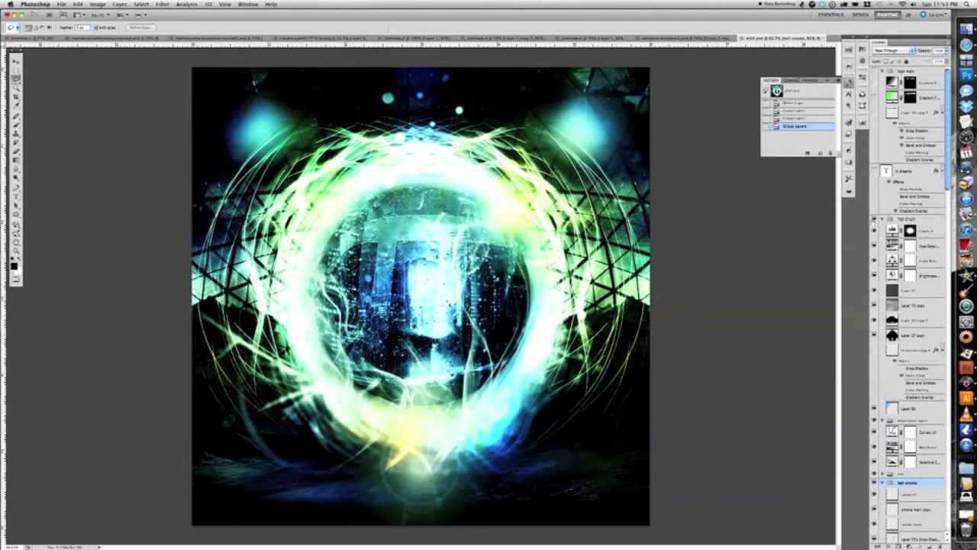
scroll(903, 446, "down", 2)
scroll(904, 447, "down", 2)
scroll(903, 447, "down", 1)
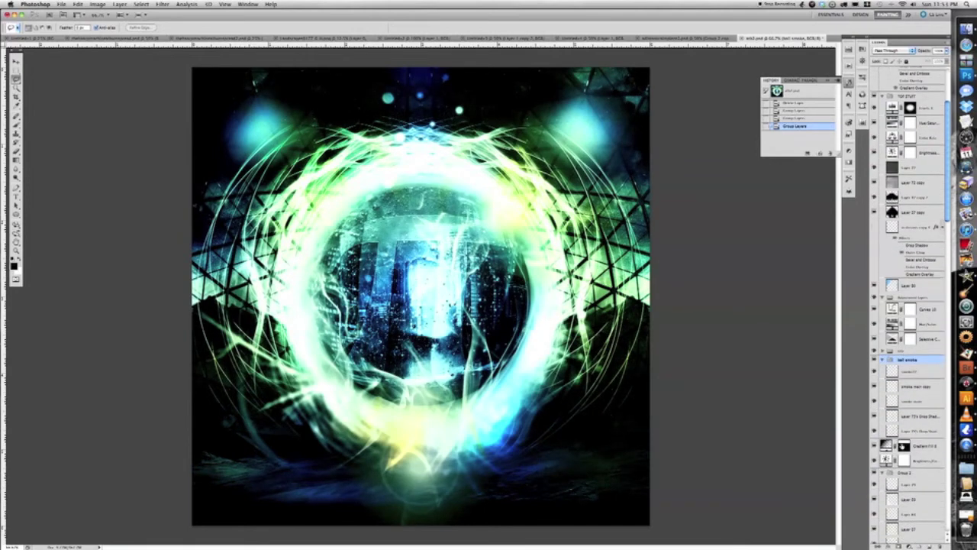
scroll(904, 446, "down", 2)
scroll(904, 447, "down", 2)
scroll(904, 447, "down", 2)
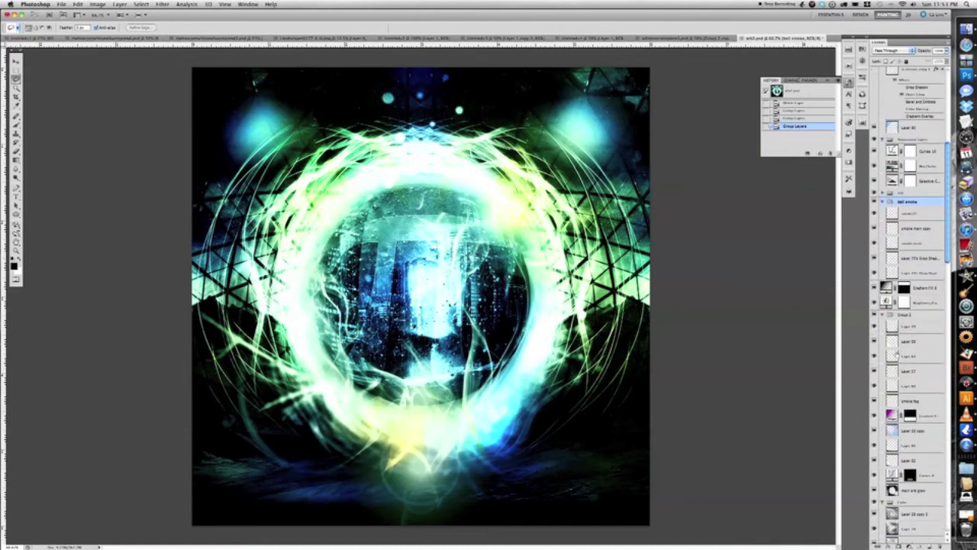
scroll(904, 447, "down", 1)
scroll(904, 447, "down", 1)
scroll(904, 447, "down", 1)
scroll(904, 447, "down", 3)
scroll(879, 467, "down", 1)
scroll(879, 468, "down", 1)
scroll(879, 468, "down", 1)
scroll(879, 467, "down", 1)
- Make the IN DREAMS title text visible beneath the orb
scroll(878, 464, "up", 1)
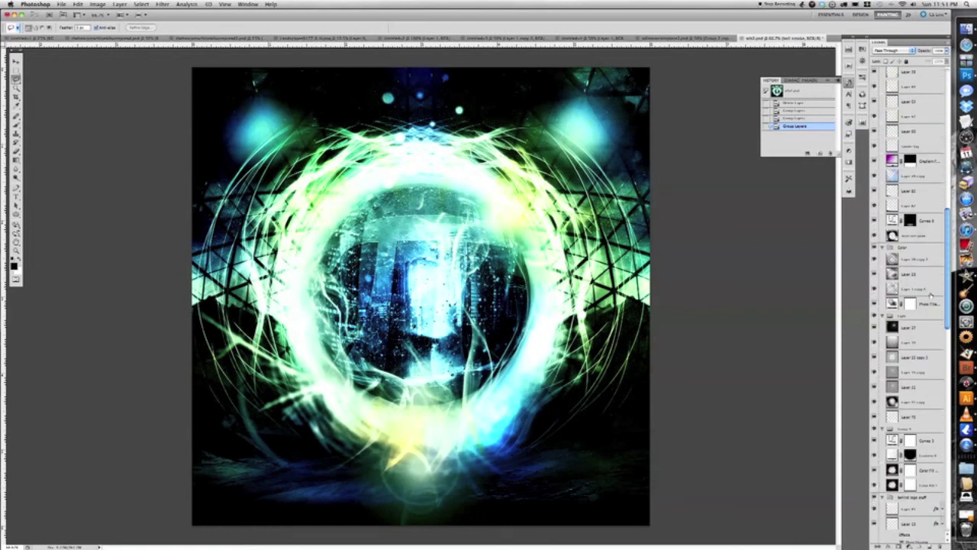
scroll(933, 234, "up", 2)
scroll(933, 234, "up", 3)
scroll(932, 234, "up", 5)
scroll(932, 235, "up", 5)
scroll(932, 235, "up", 5)
scroll(932, 235, "up", 5)
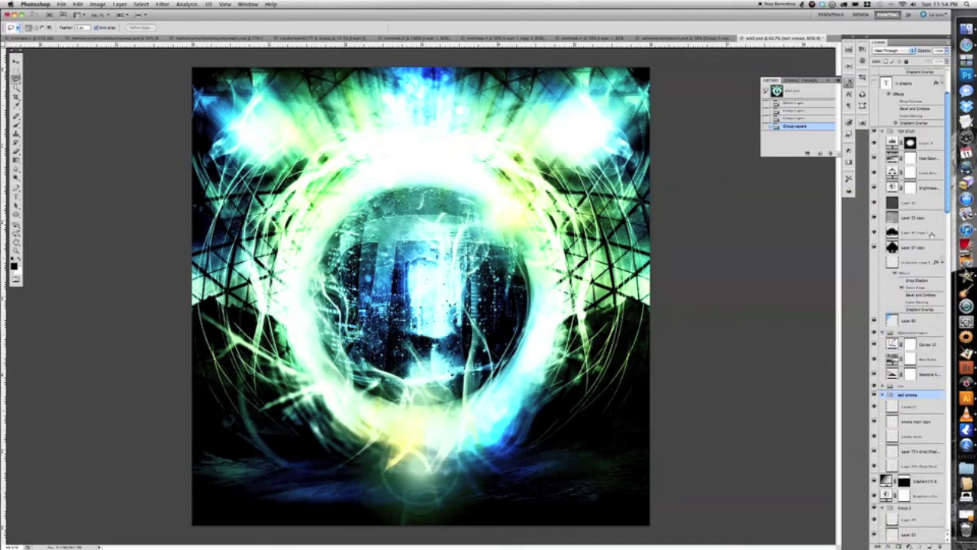
scroll(931, 235, "up", 5)
scroll(932, 236, "up", 1)
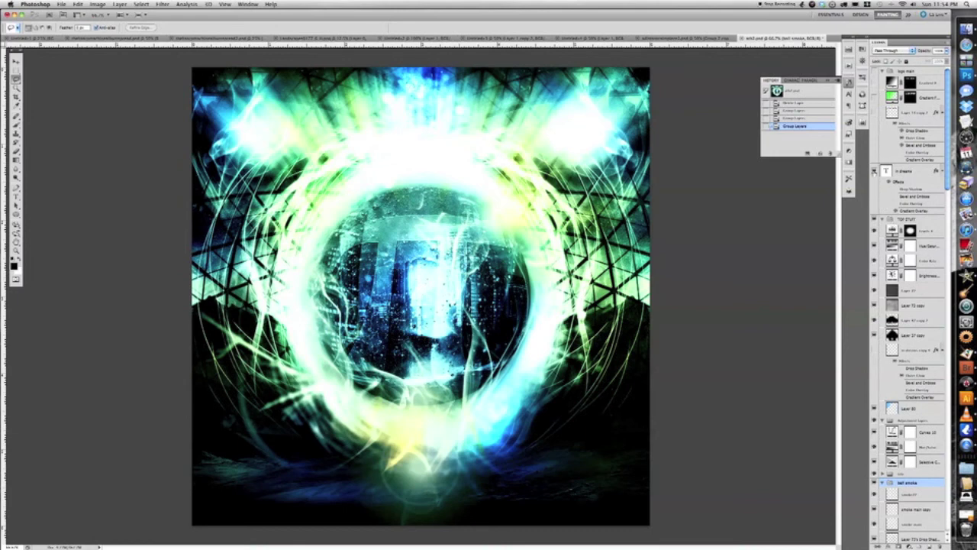
left_click(875, 172)
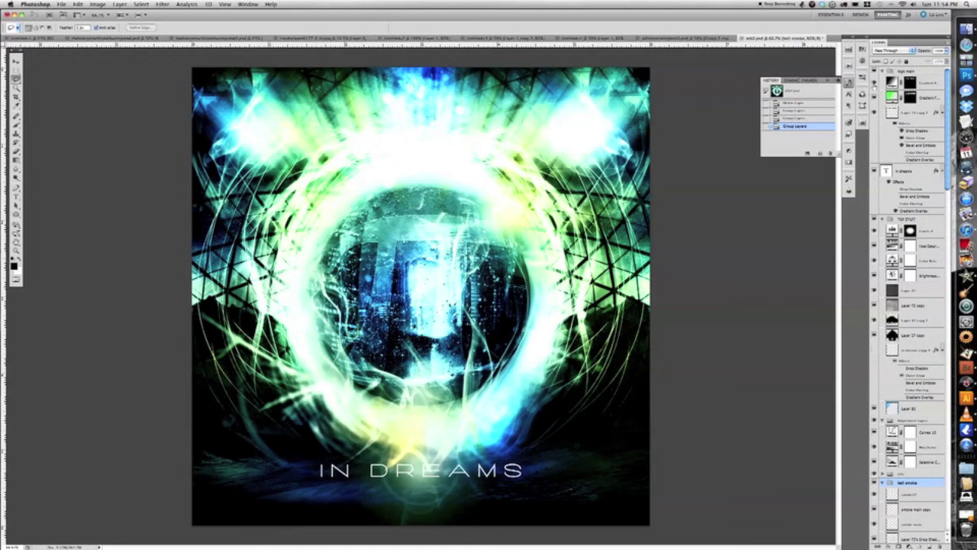
- Turn on the logo main group so AFTER THE BURIAL appears across the top
left_click(875, 83)
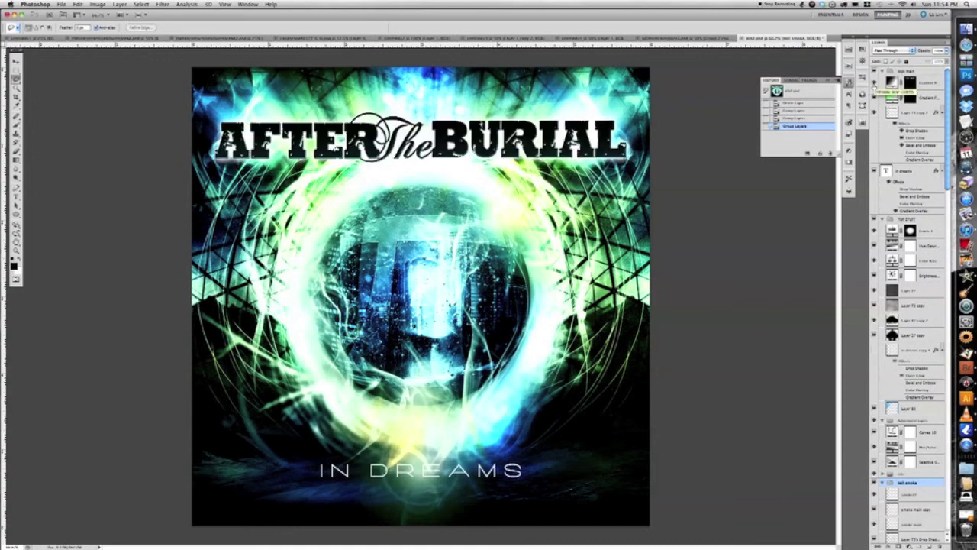